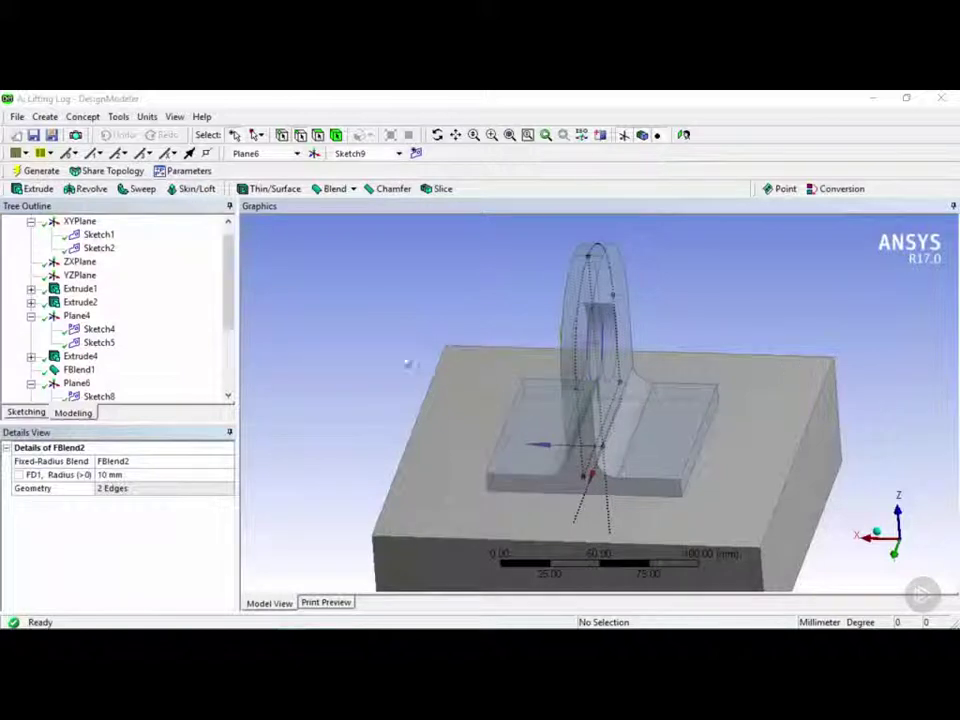
Step: Create a new sketch on the XYPlane, view it face-on, and open it for sketching
scroll(226, 316, up, 1)
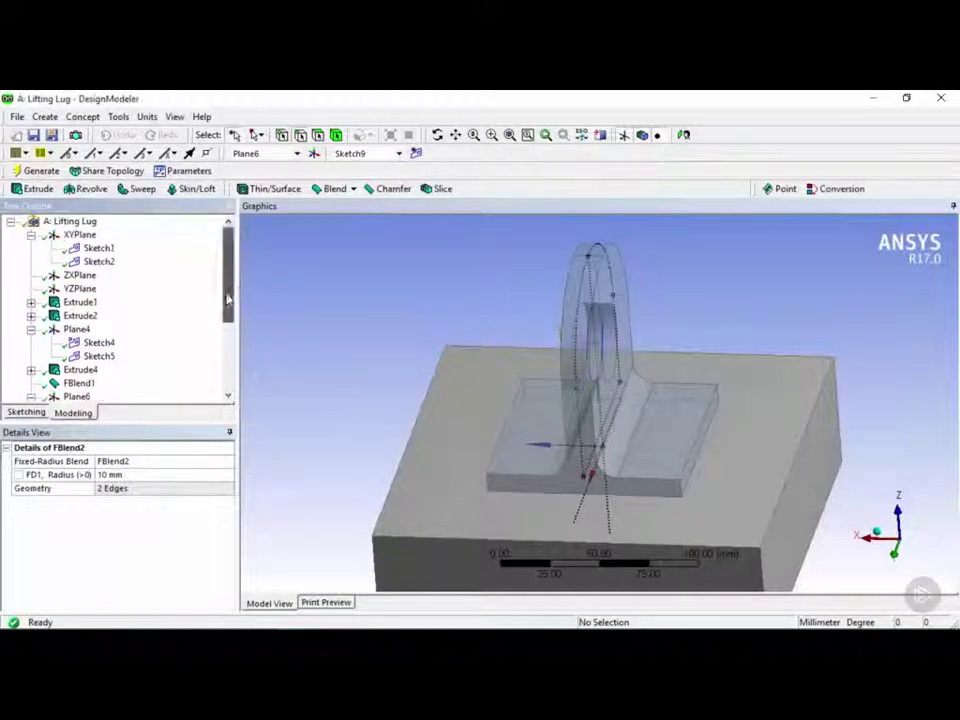
click(80, 236)
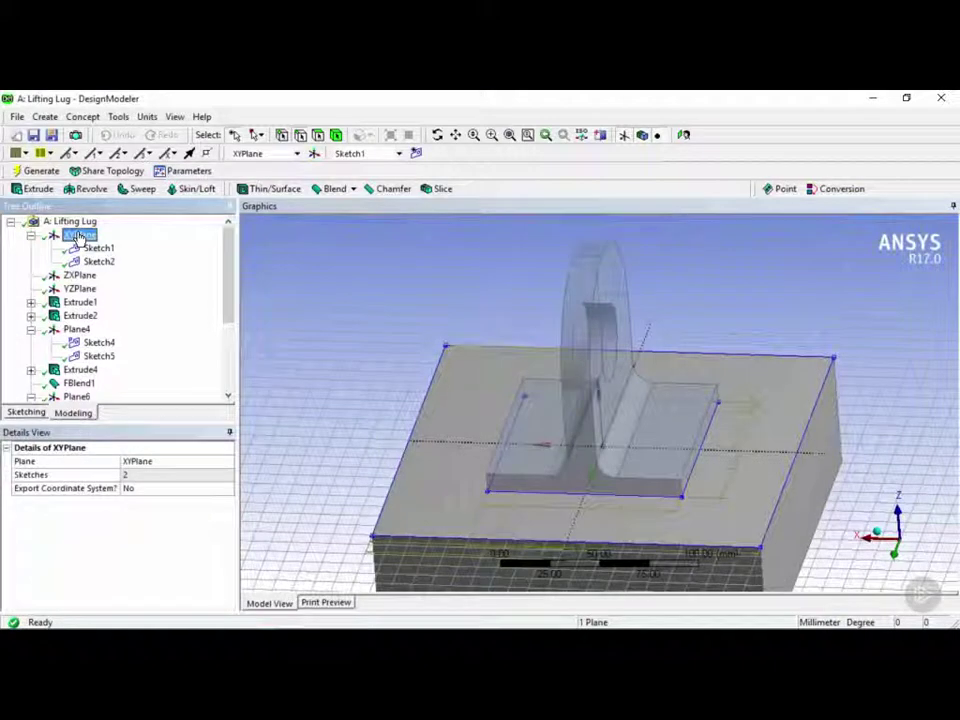
click(416, 154)
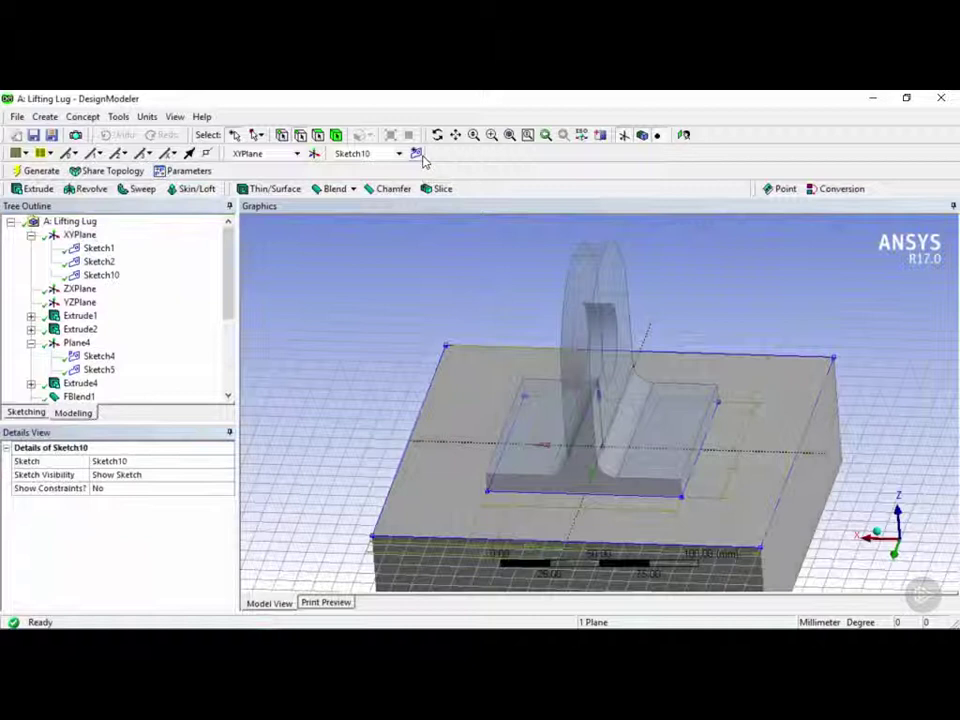
click(684, 139)
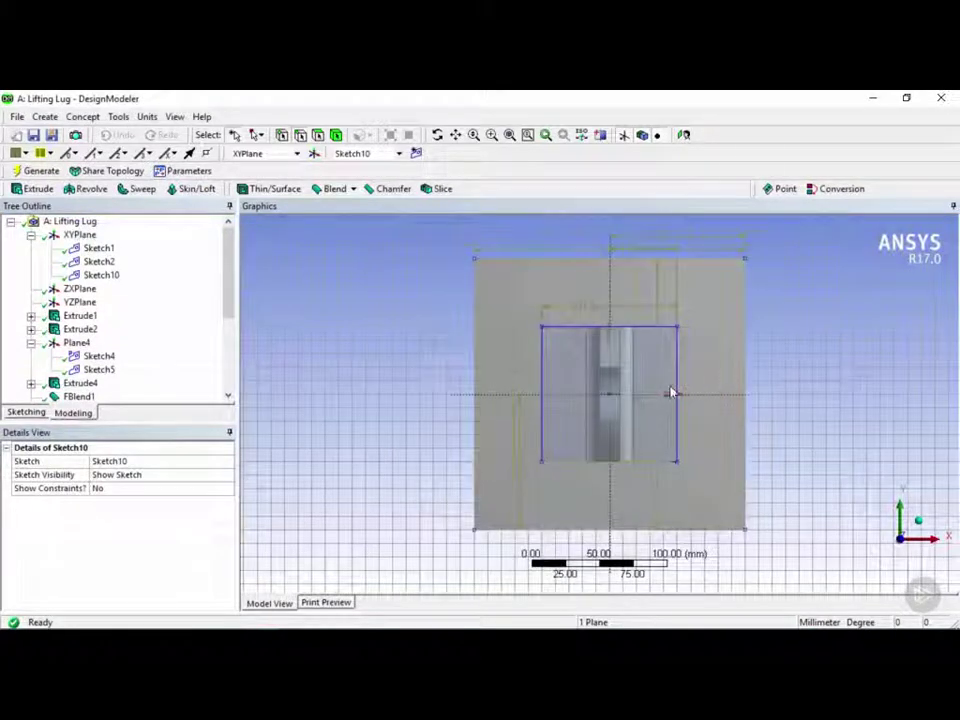
click(105, 276)
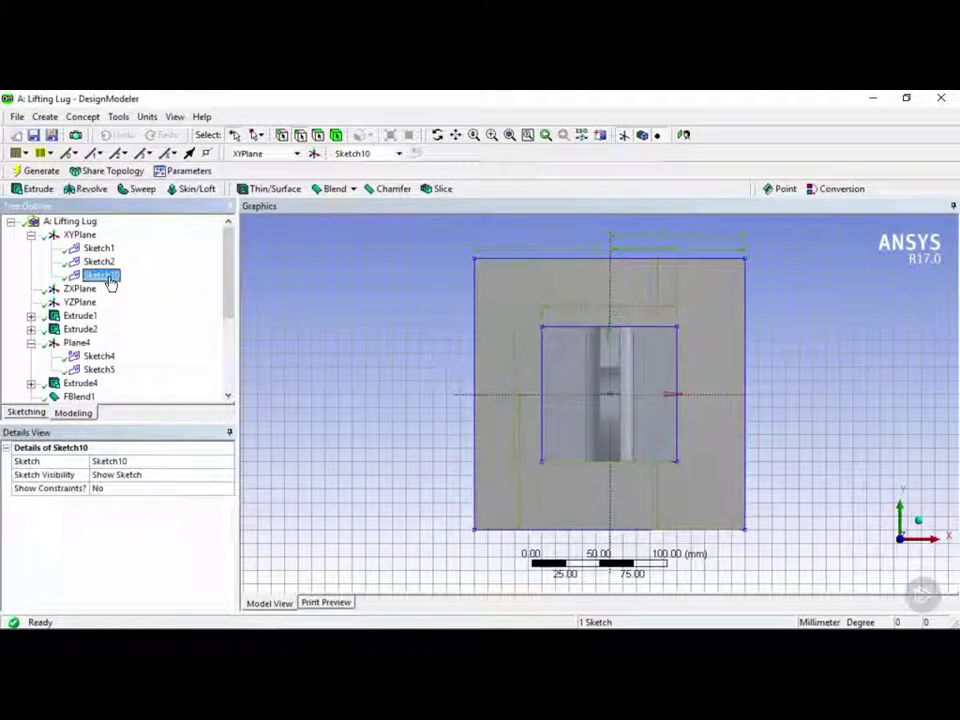
click(28, 413)
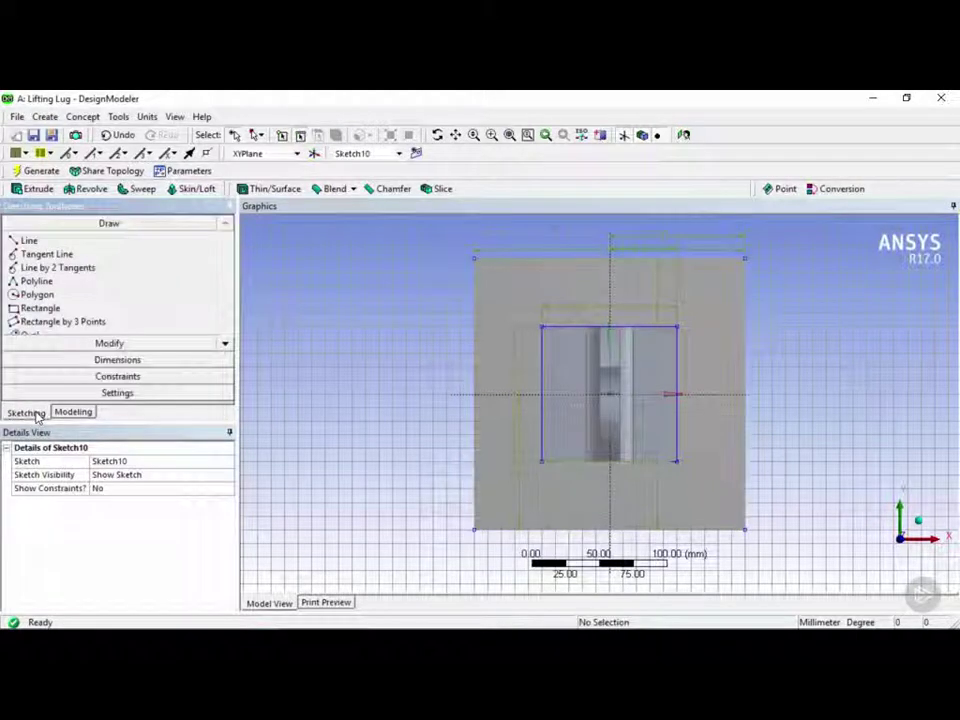
Step: Sketch four circles on the lug's base plate, one per quadrant around the origin, with diameters of about 14 to 34 mm
drag(169, 422, 171, 488)
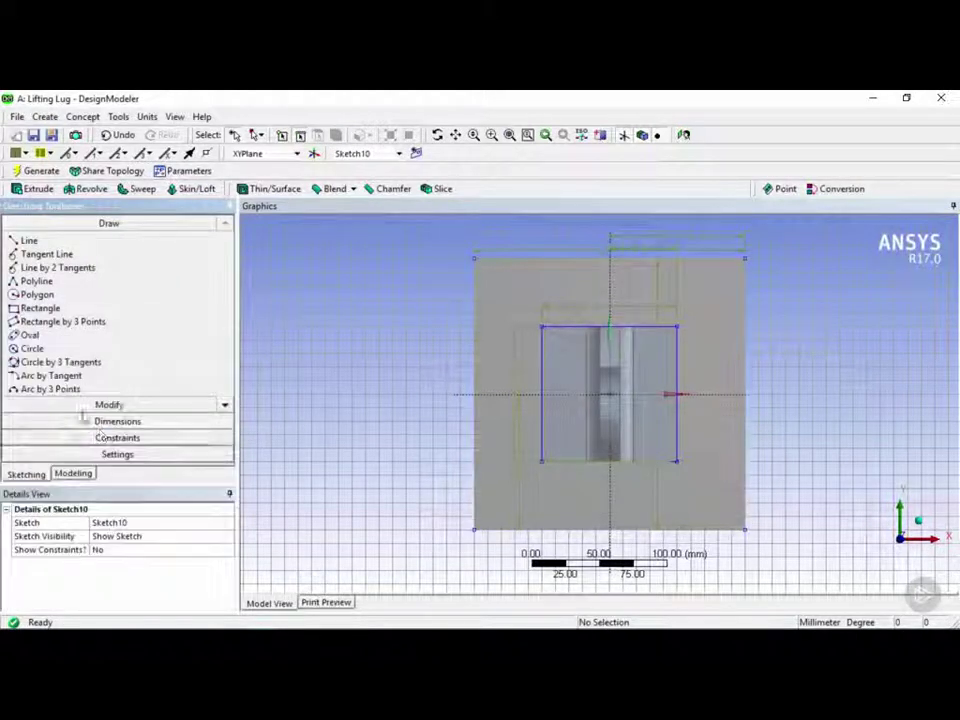
click(42, 352)
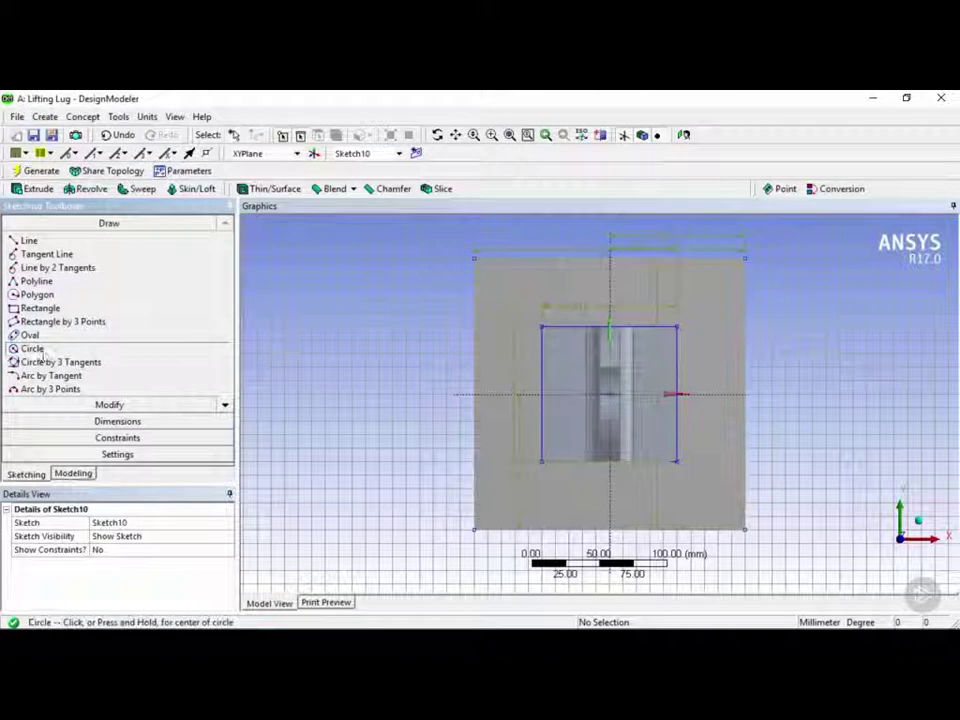
click(559, 358)
click(570, 364)
click(646, 353)
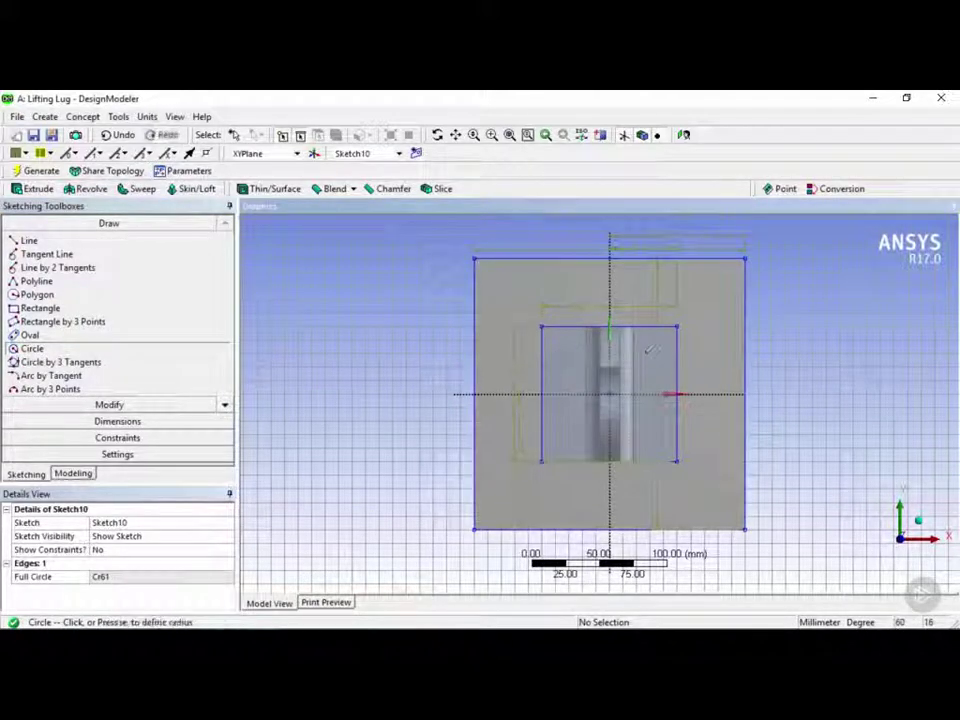
click(650, 366)
click(575, 438)
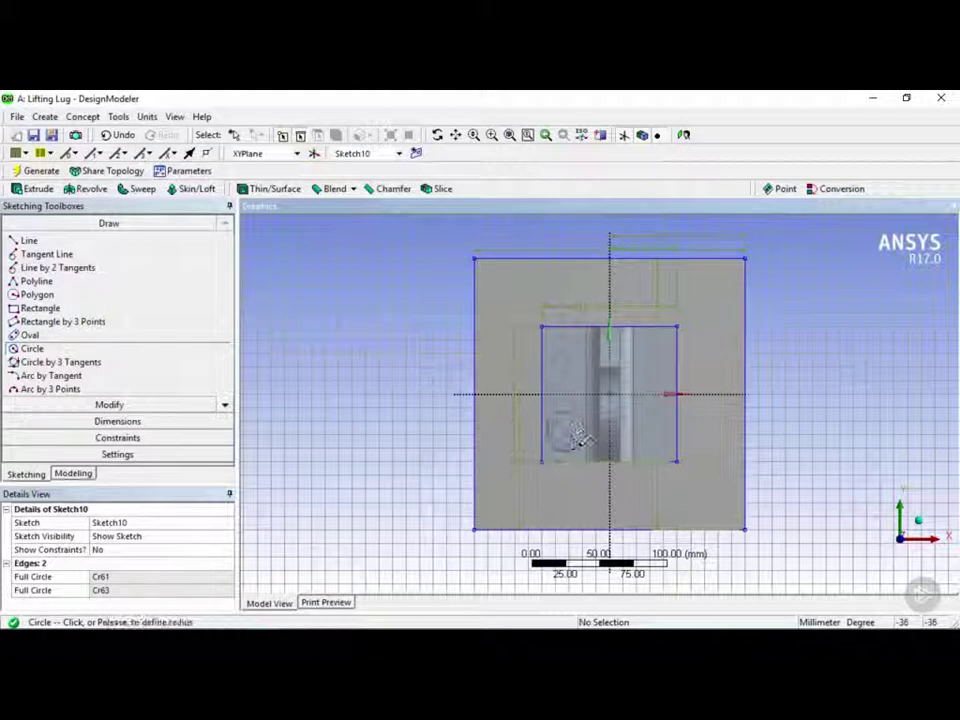
click(652, 428)
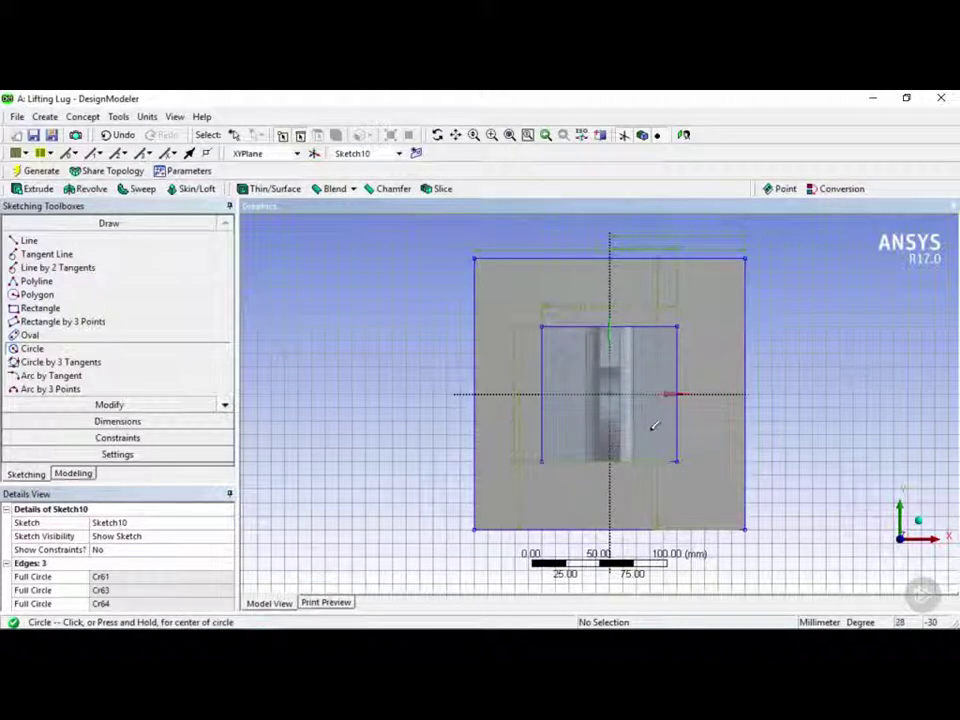
click(652, 426)
click(651, 433)
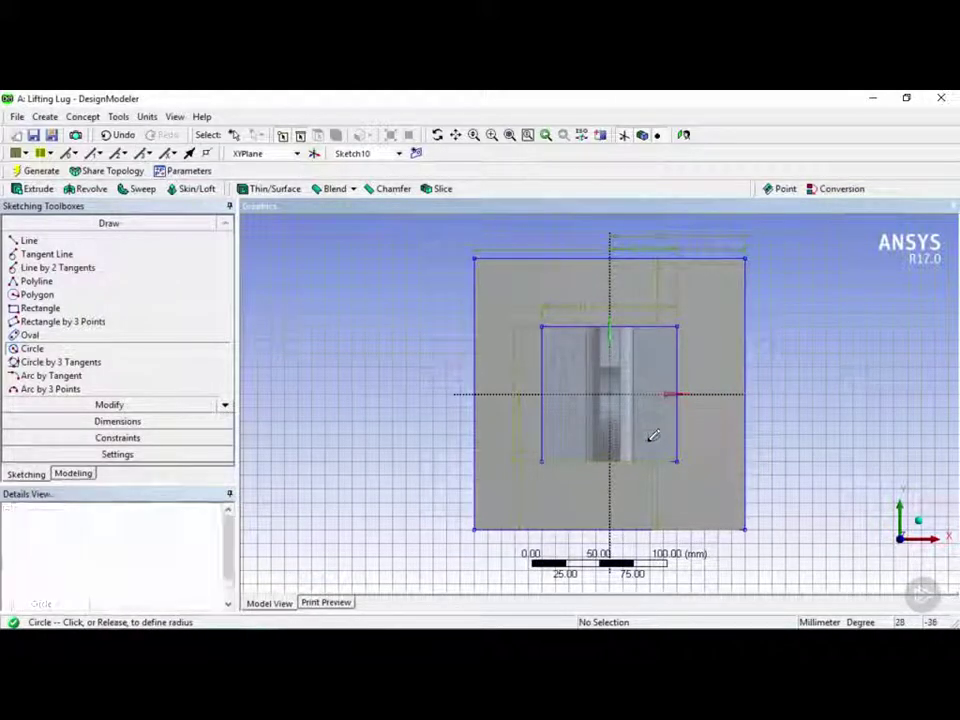
Step: Add semi-automatic dimensions for the four circles' diameters and their horizontal and vertical distances from the axes
click(143, 424)
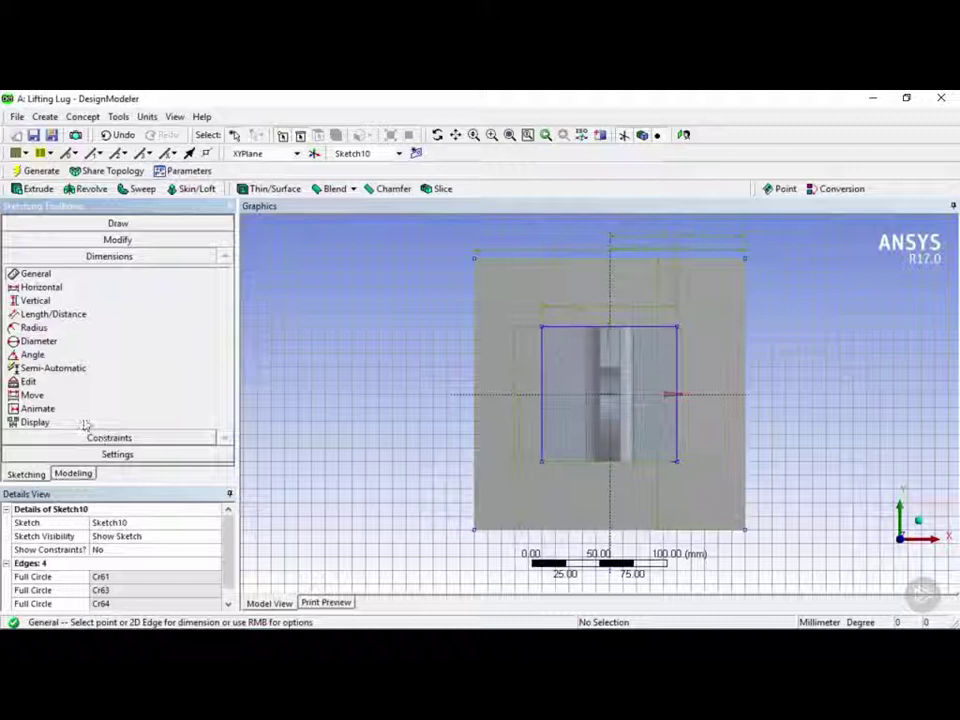
click(80, 370)
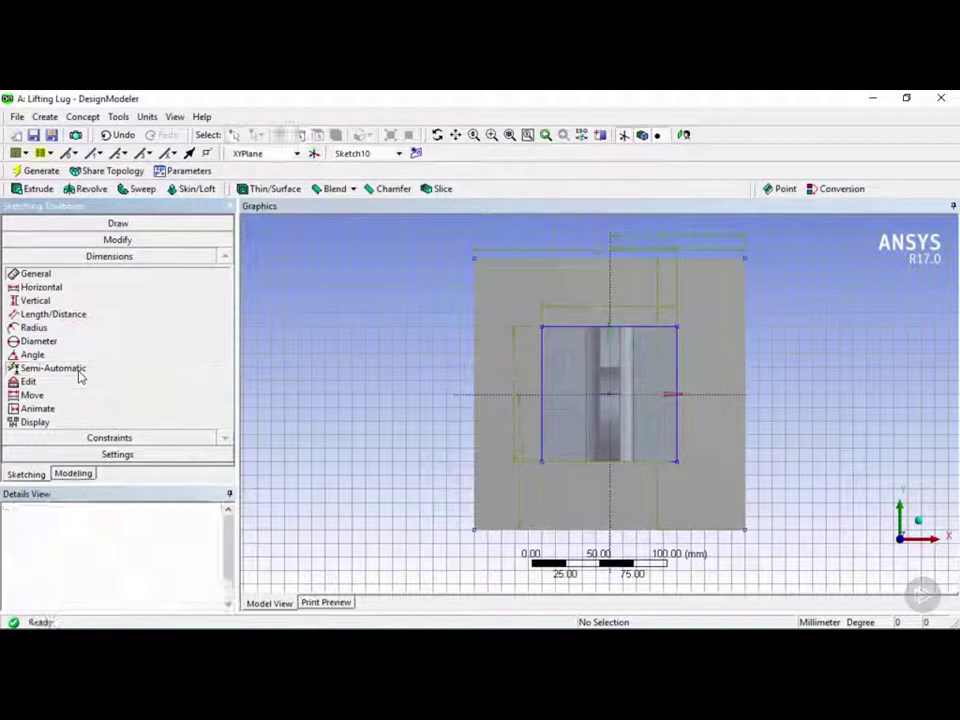
click(498, 432)
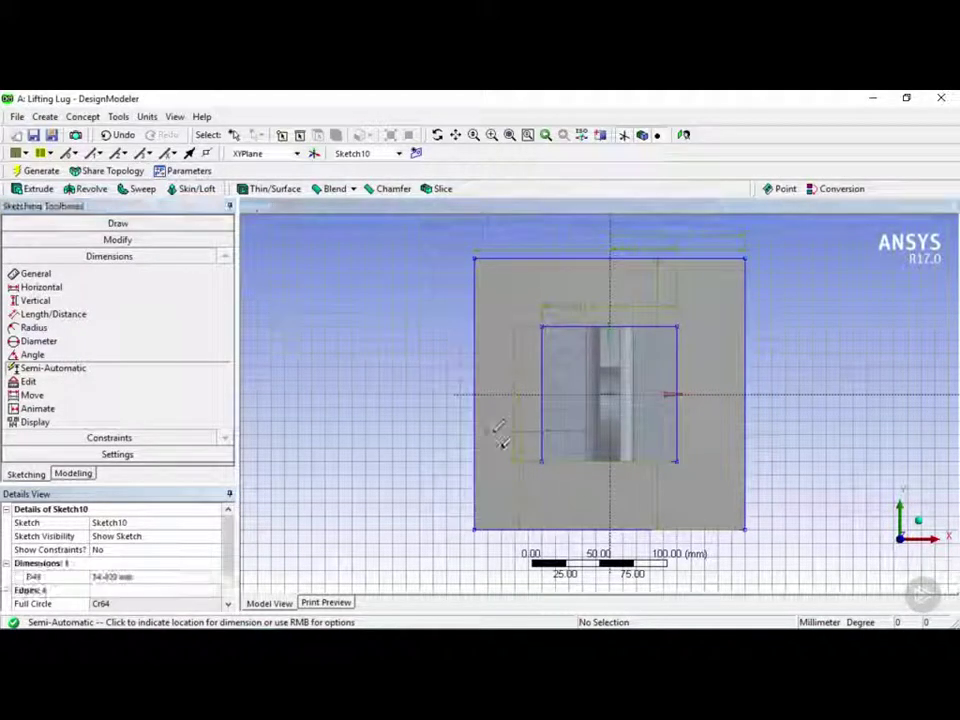
click(698, 346)
click(683, 428)
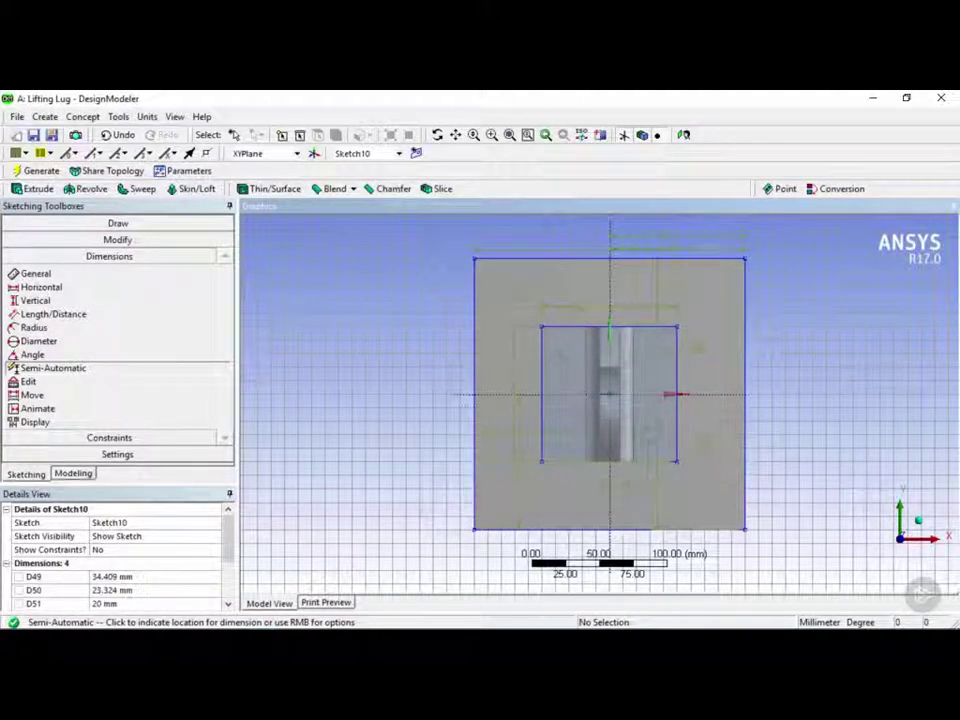
click(729, 426)
click(711, 422)
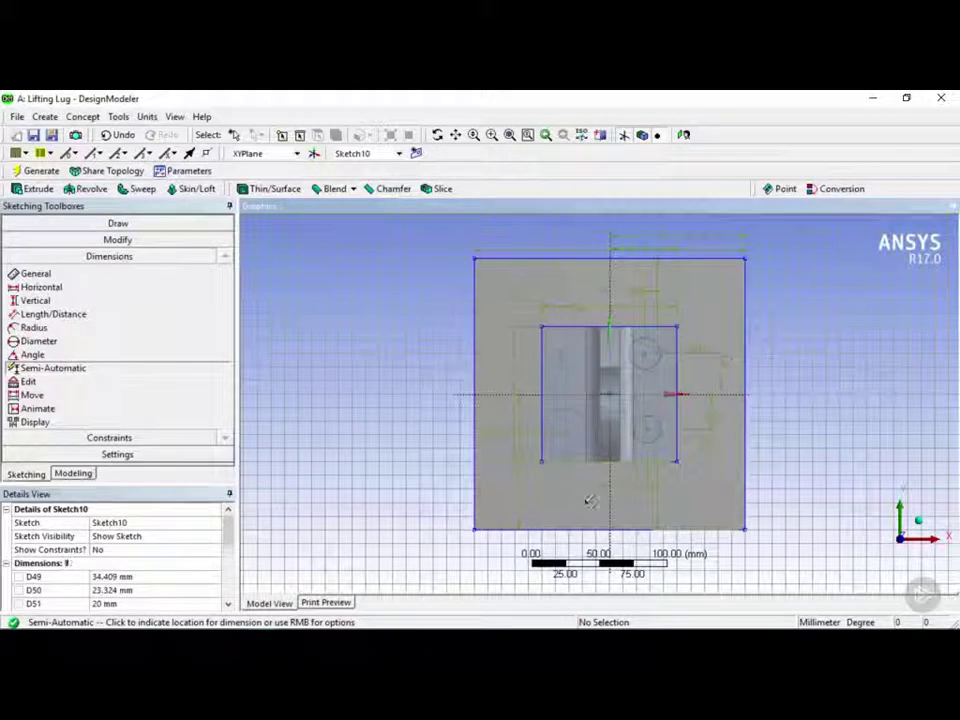
click(463, 415)
click(491, 349)
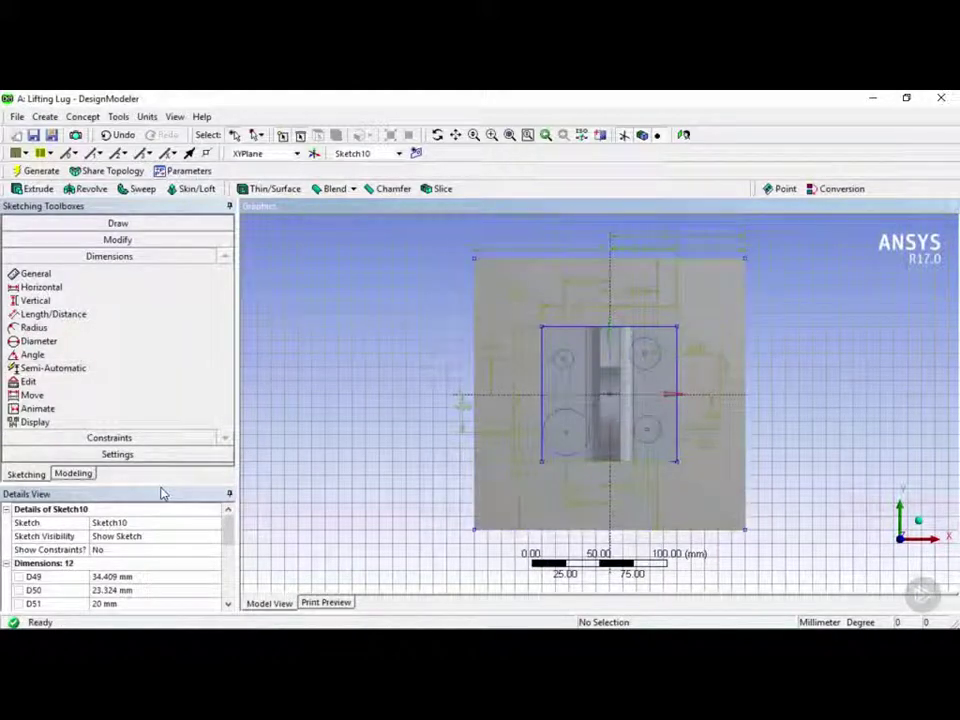
Step: Set the diameters of all four circles to 10 mm
drag(163, 490, 182, 342)
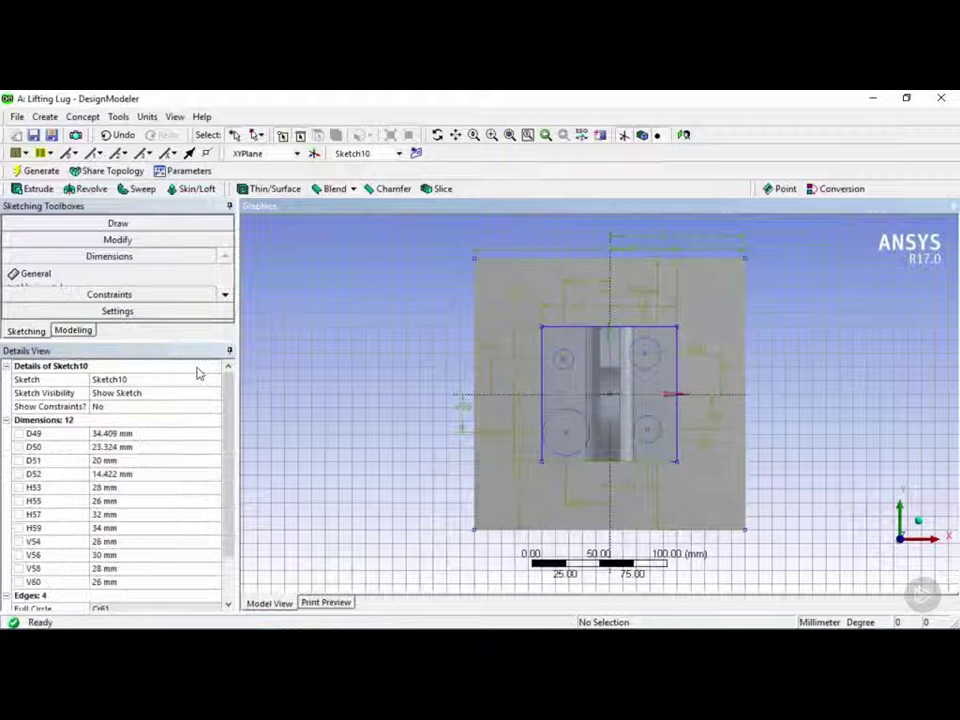
drag(229, 411, 227, 436)
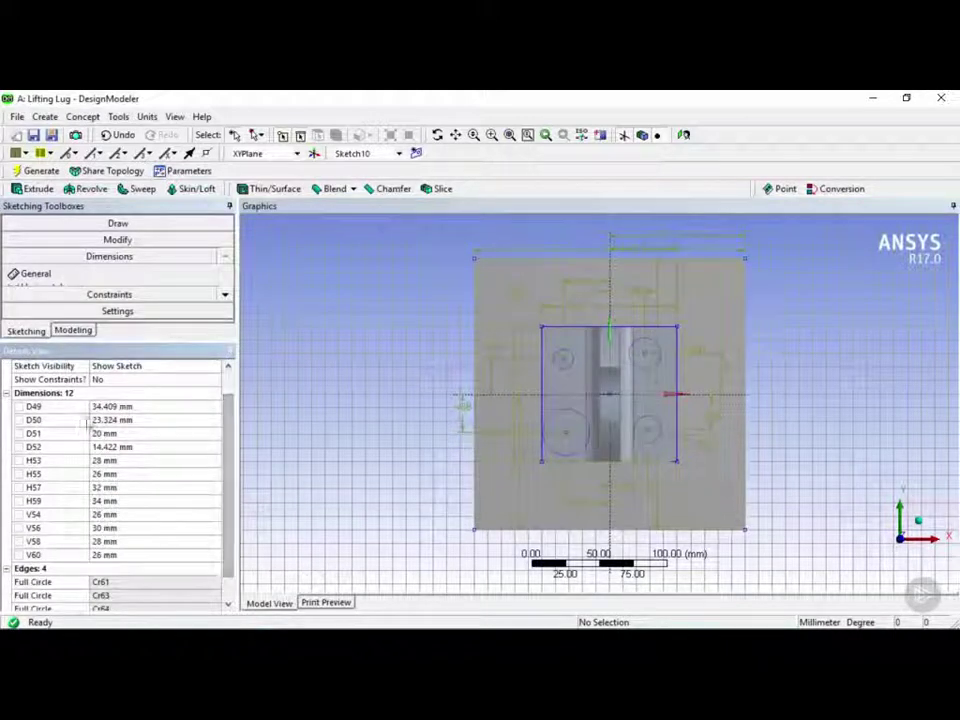
click(114, 408)
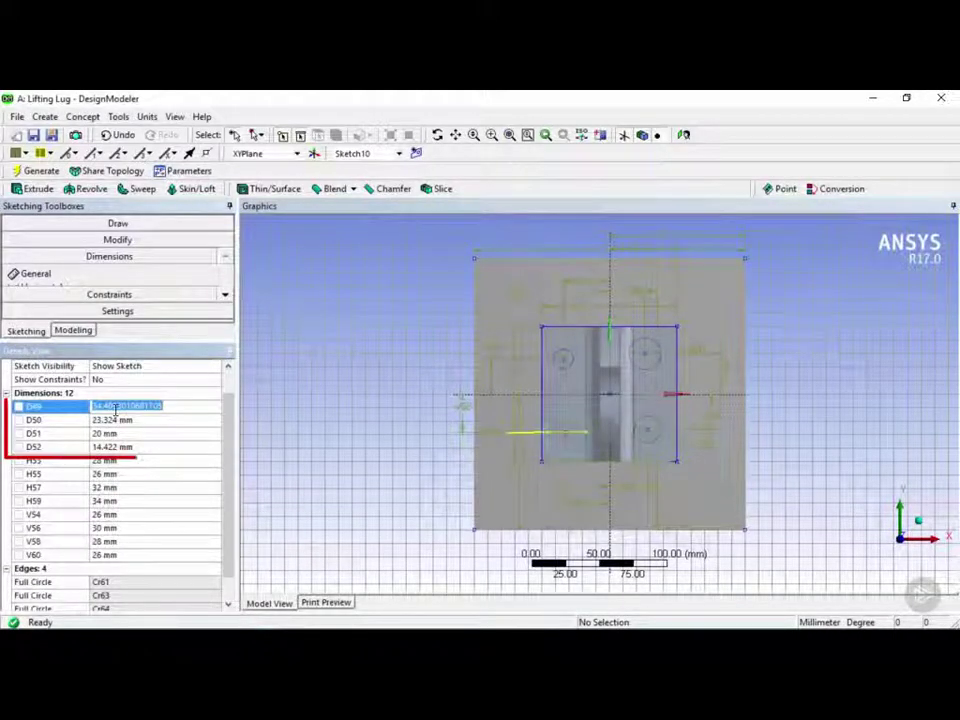
click(109, 420)
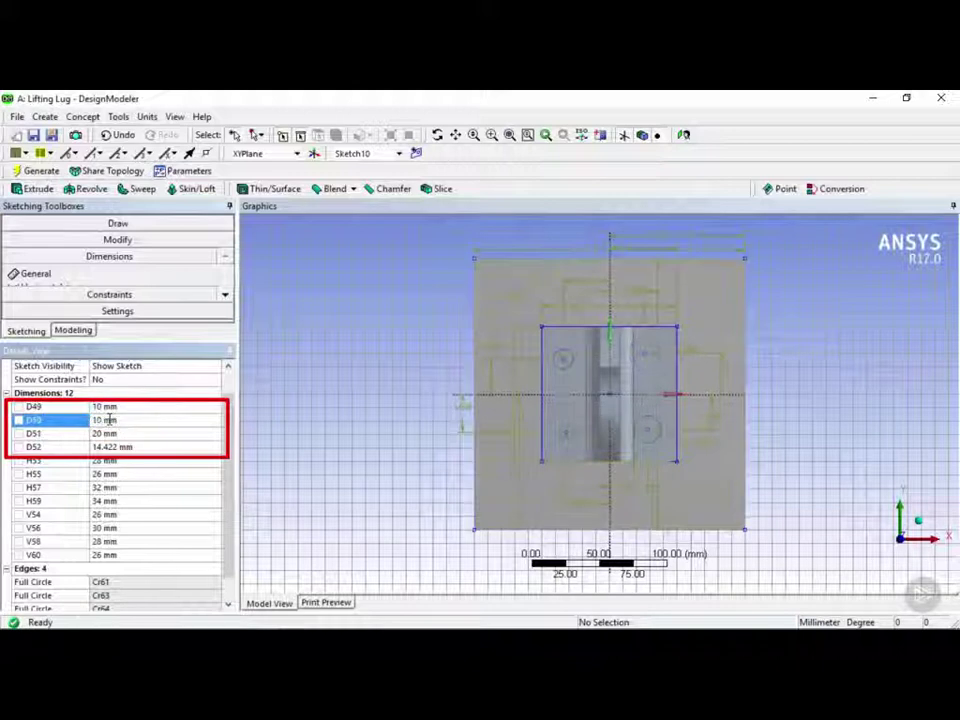
text(10)
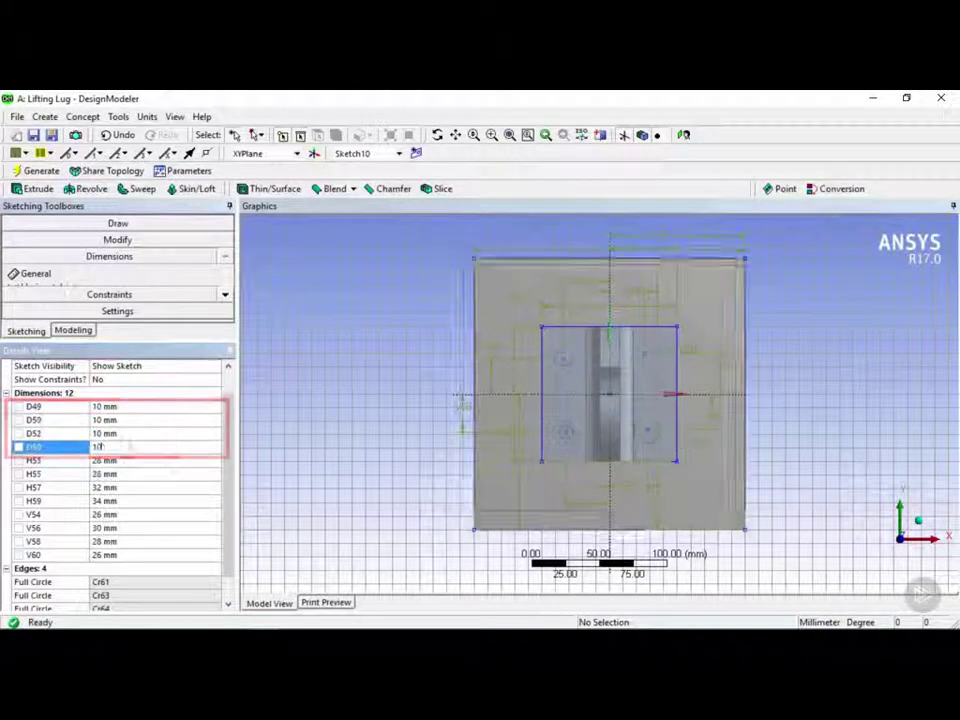
Step: Set all horizontal and vertical distances of the circle centers from the axes to 30 mm
click(122, 462)
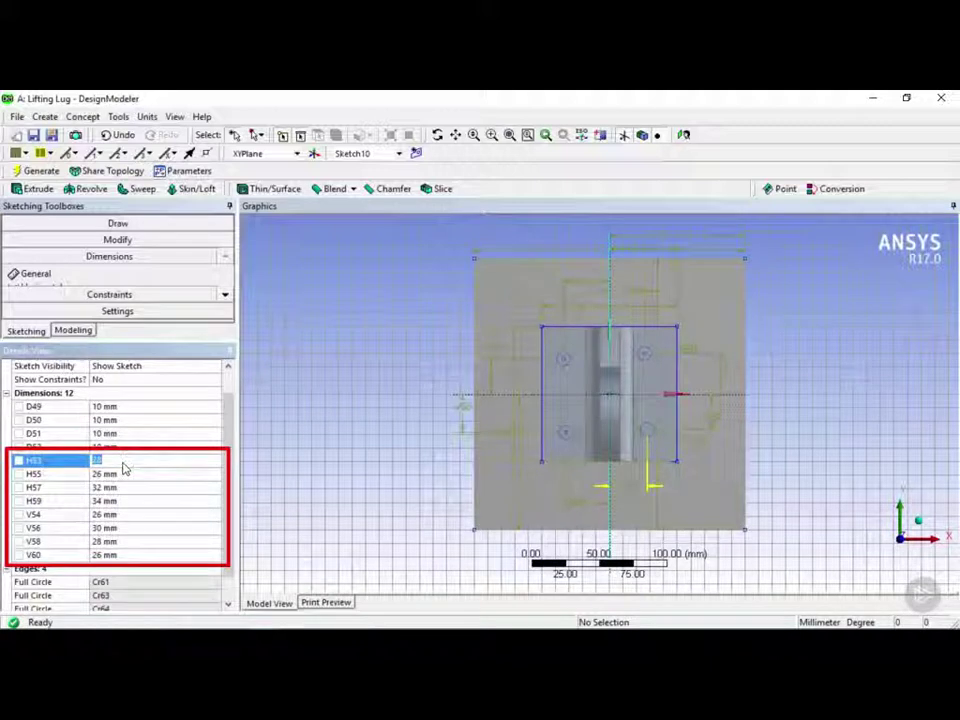
text(30)
key(Return)
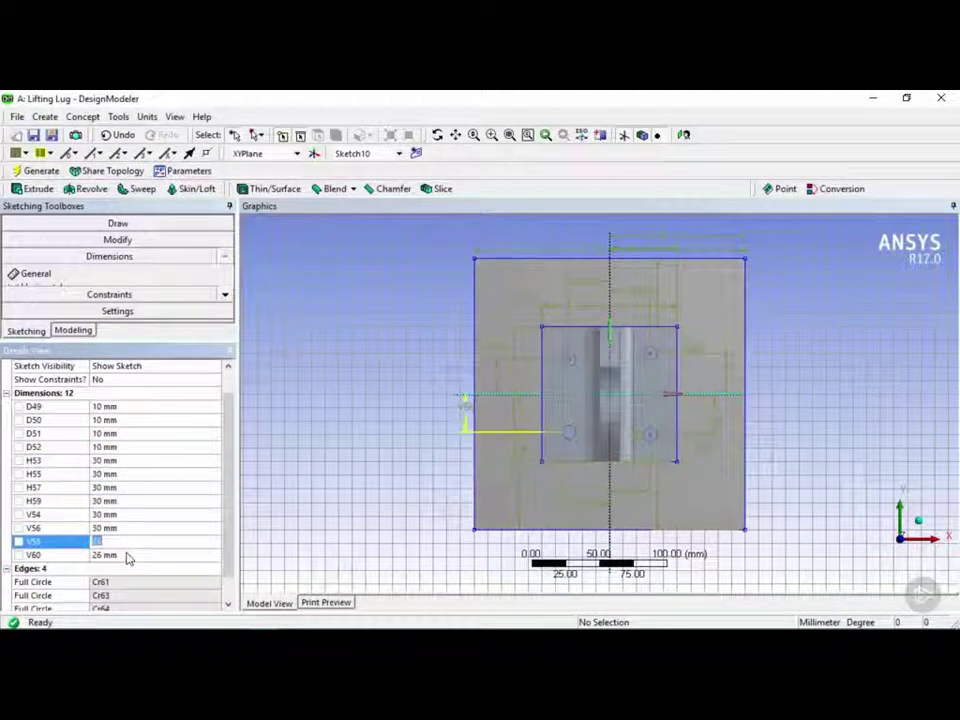
click(124, 555)
text(30)
key(Return)
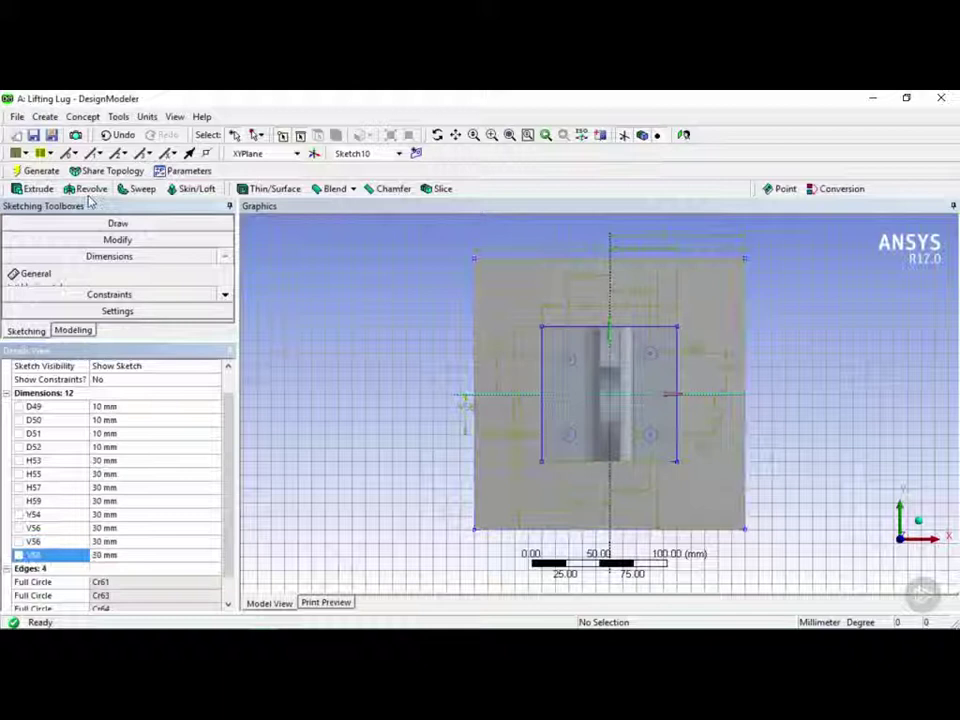
Step: Start an extrusion of the four-circle sketch and set its operation to Slice Material
click(36, 190)
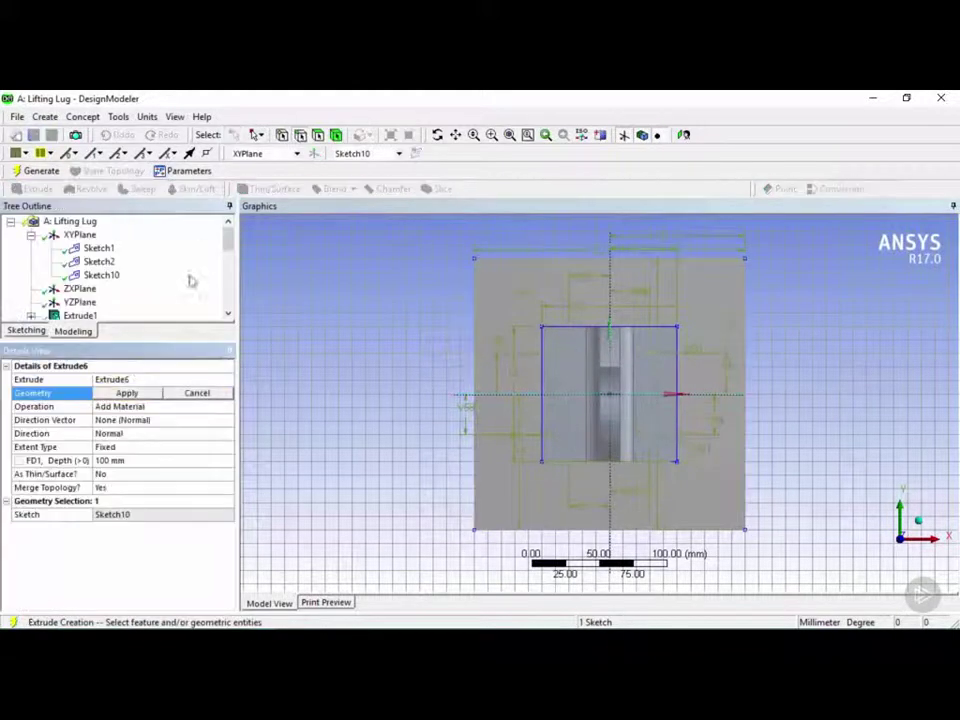
click(132, 393)
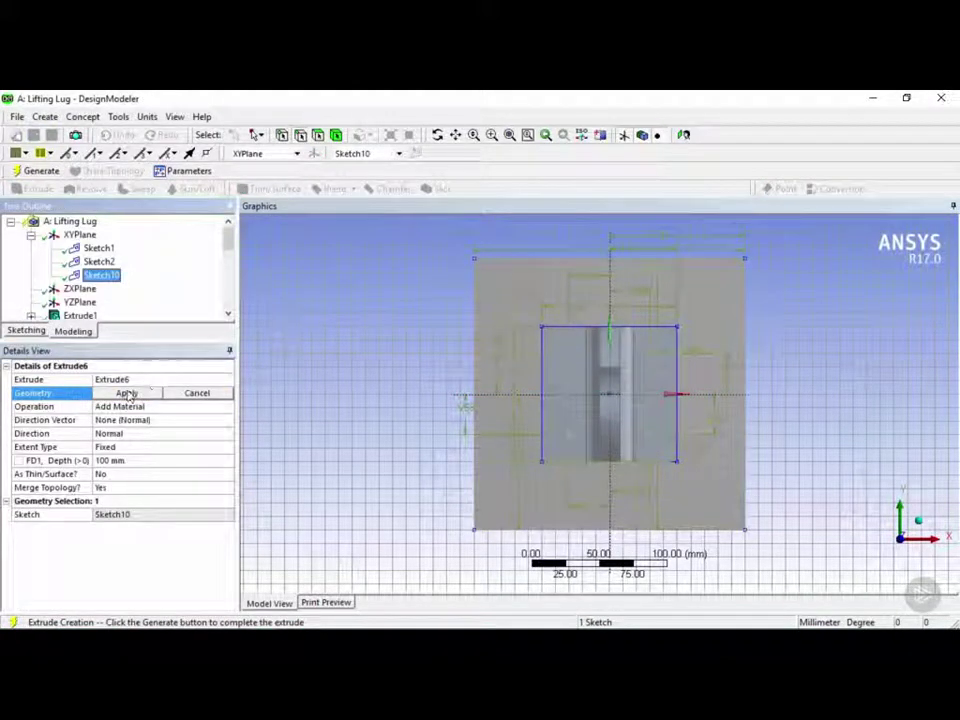
click(128, 394)
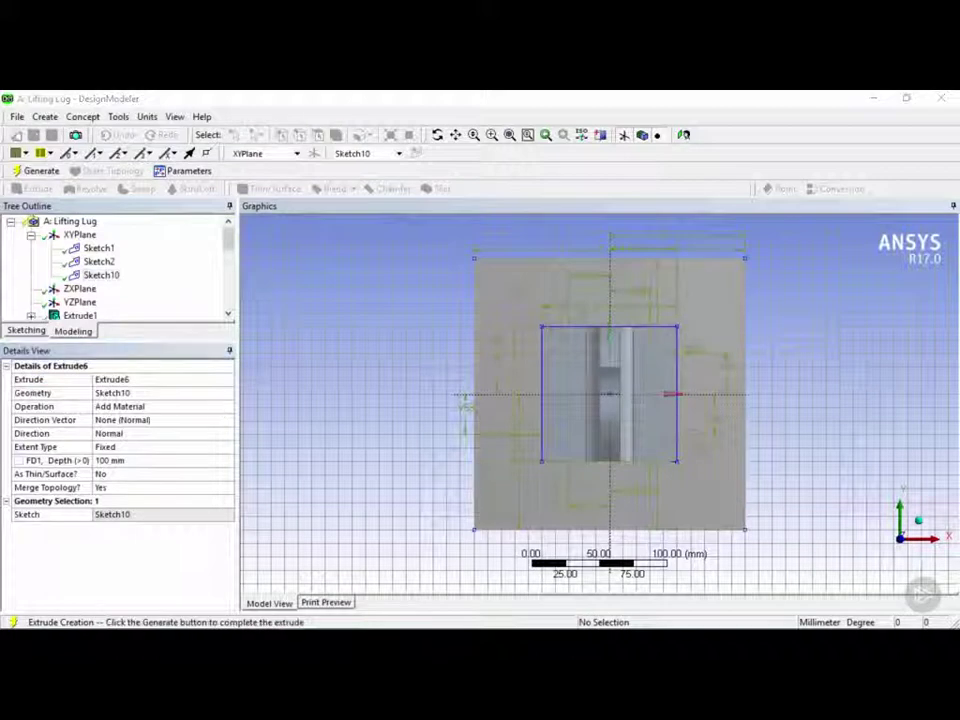
click(228, 407)
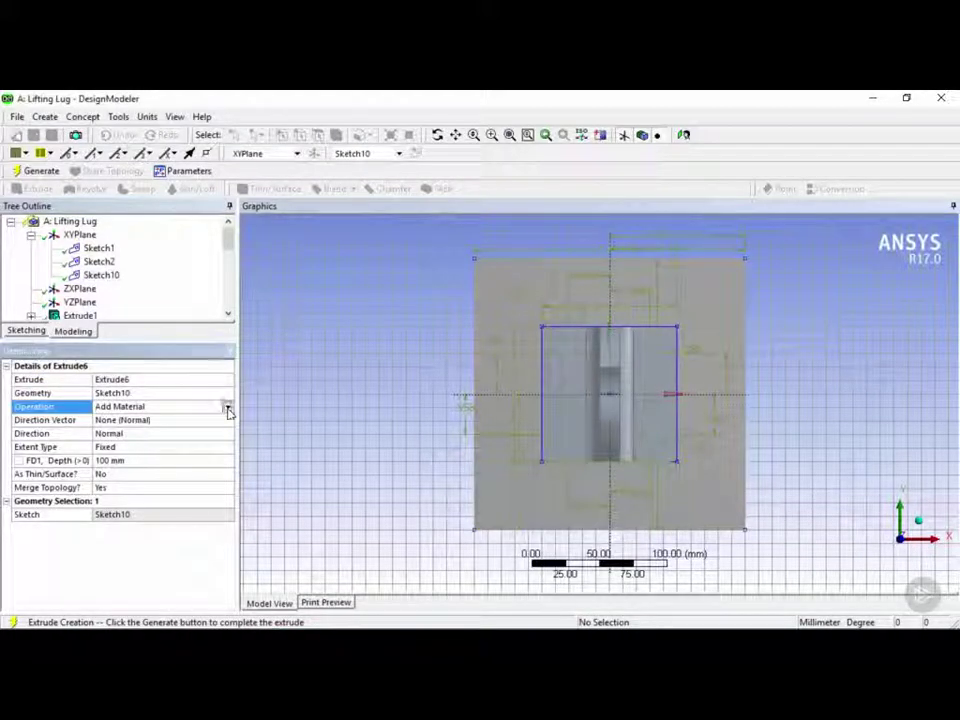
click(228, 407)
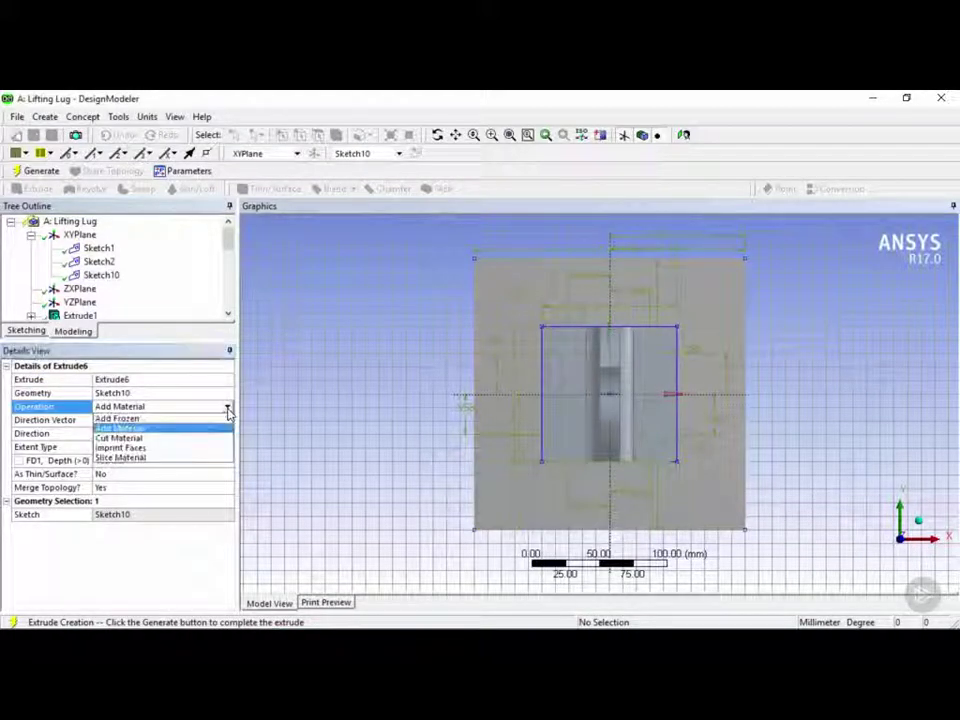
click(181, 460)
Step: Set the extrusion direction to Both - Symmetric and generate the slice through all bodies with a 100 mm depth
middle_drag(584, 515, 606, 327)
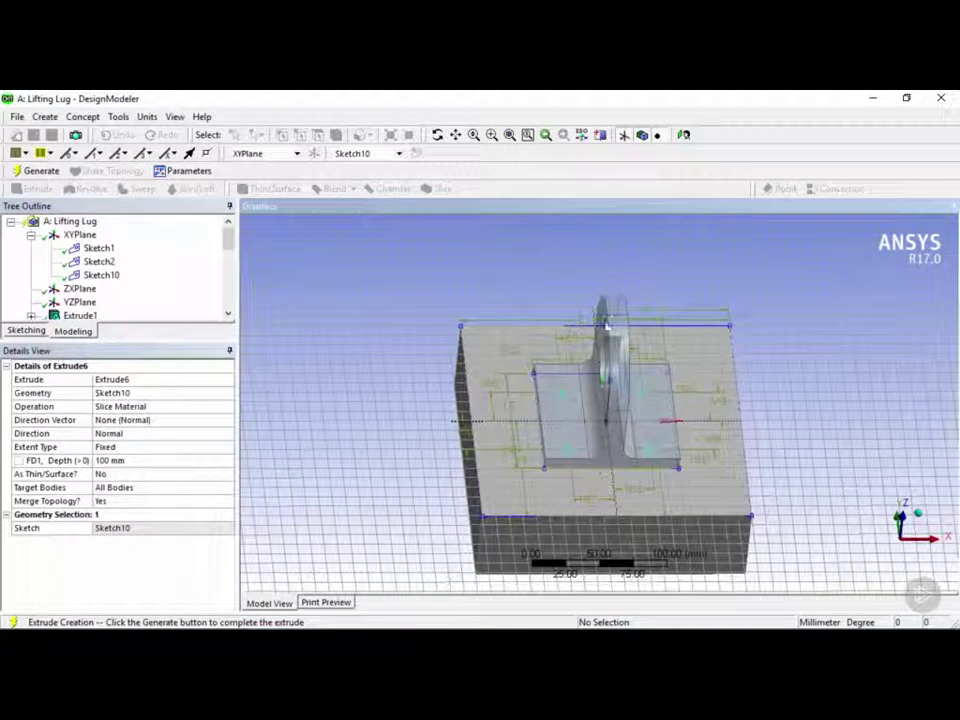
click(225, 438)
click(227, 435)
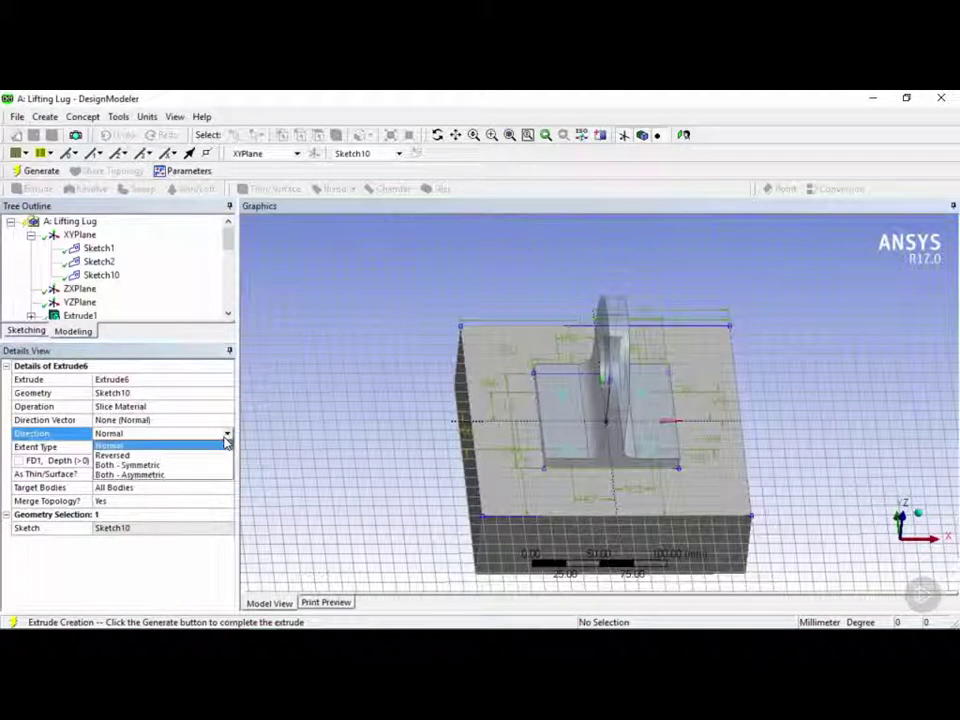
click(127, 465)
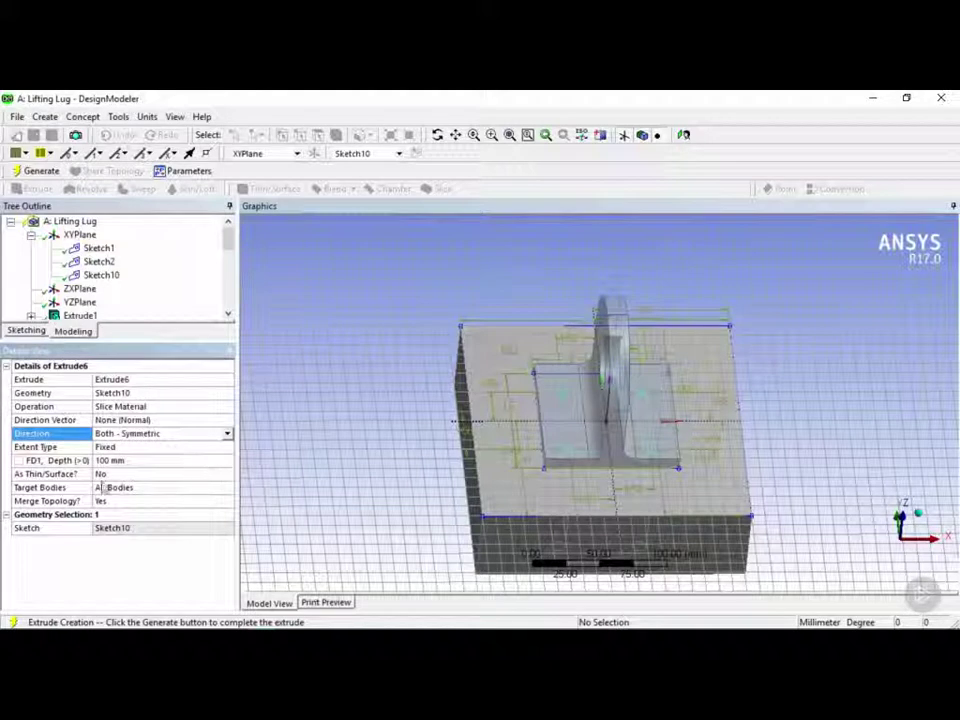
mouse_move(568, 506)
middle_down()
mouse_move(555, 445)
mouse_move(570, 480)
mouse_move(561, 514)
middle_up()
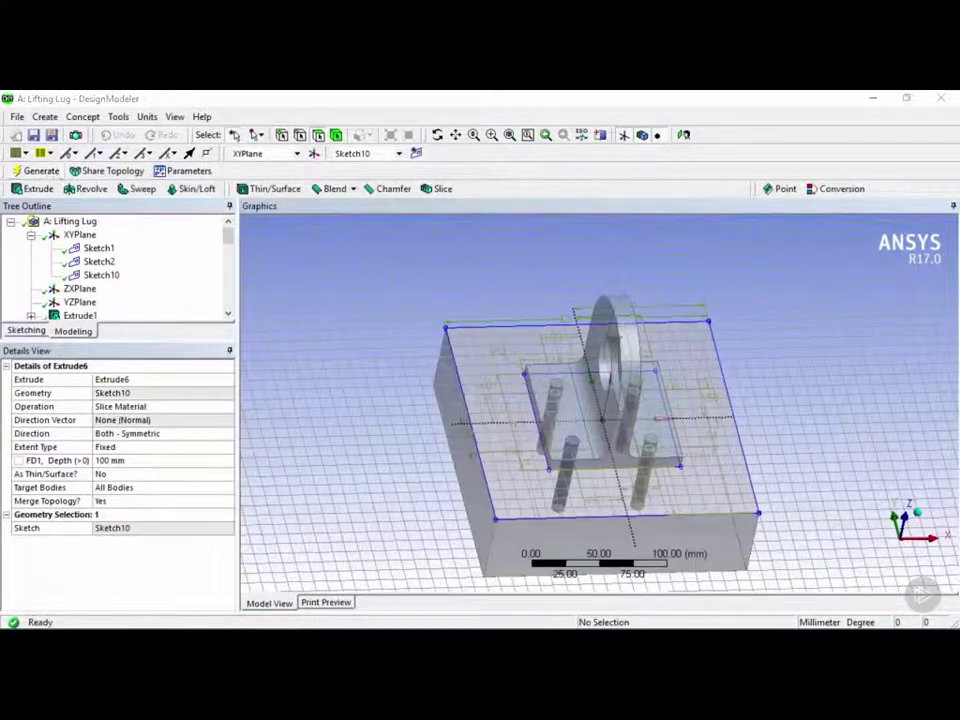
Step: Turn off the display of the planes and review the sliced bodies listed at the end of the model tree
click(622, 134)
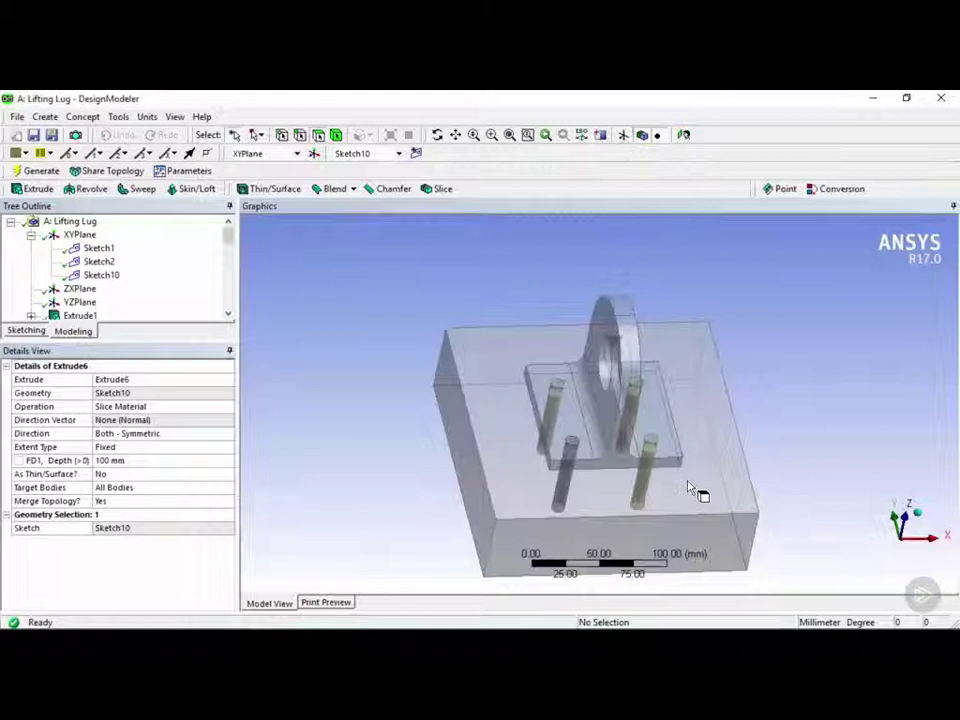
middle_drag(688, 487, 686, 470)
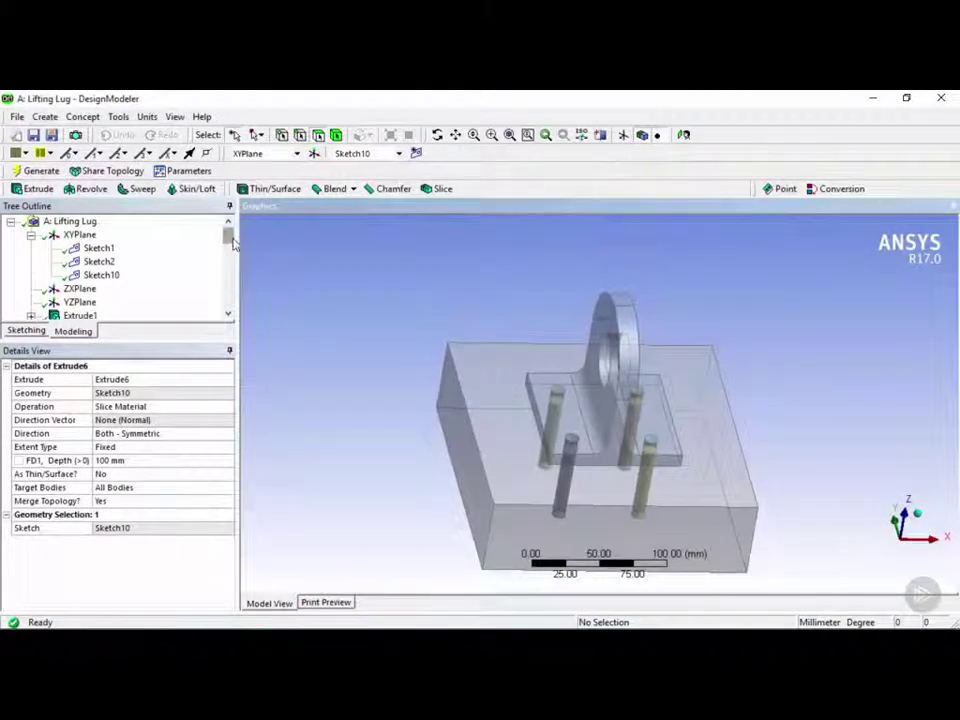
drag(229, 238, 228, 300)
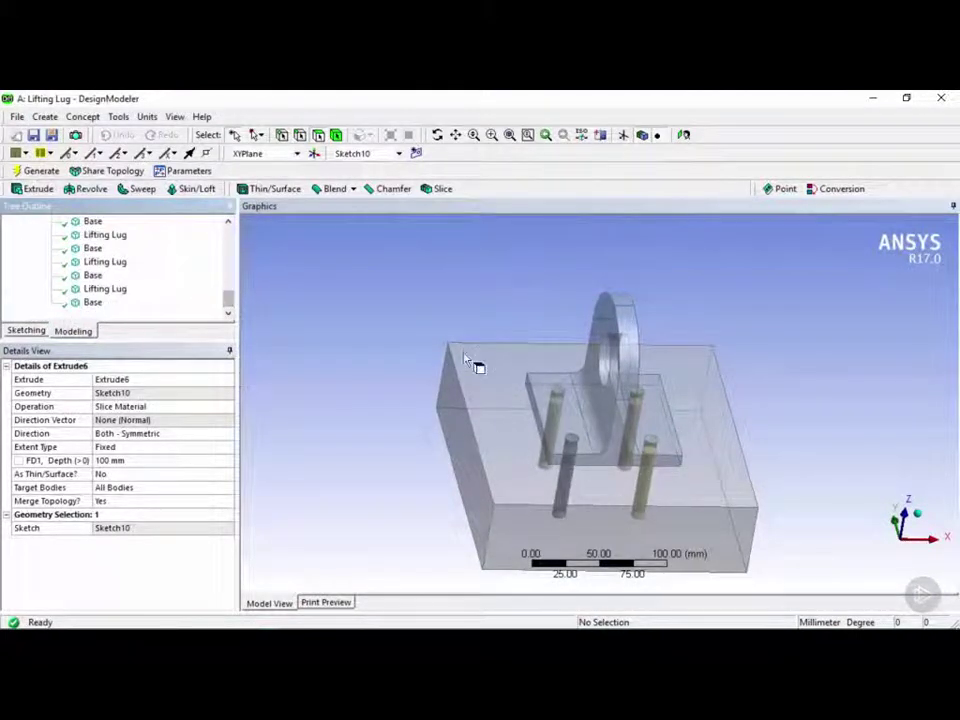
middle_drag(585, 439, 630, 455)
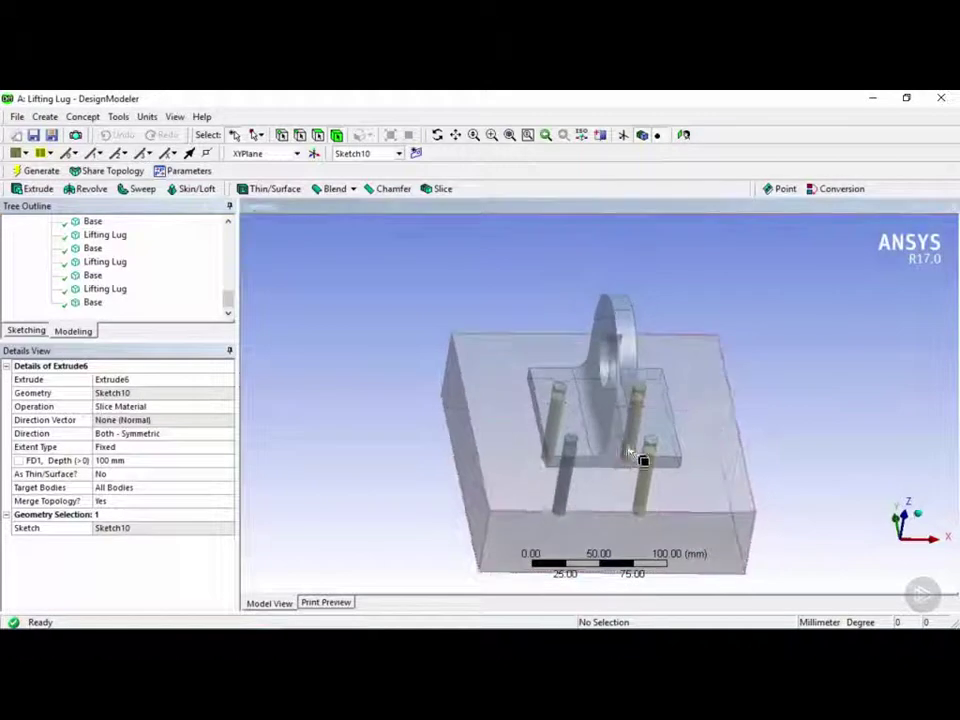
Step: Hide the main lifting lug body so only the block and the bolt segments remain on display
click(620, 422)
click(744, 394)
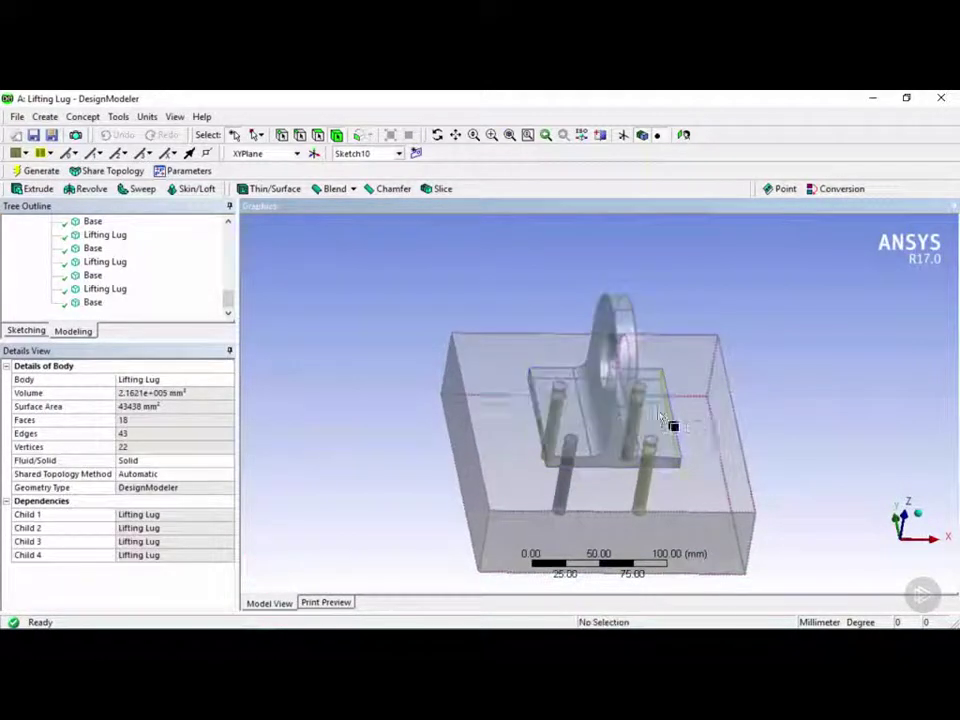
click(620, 428)
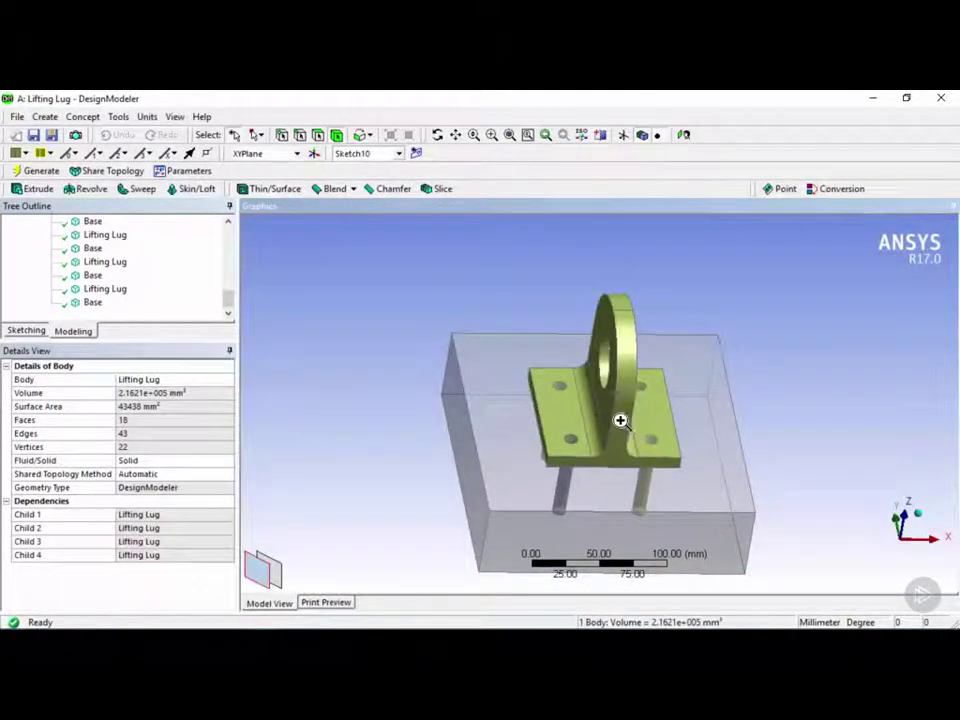
right_click(620, 421)
click(688, 530)
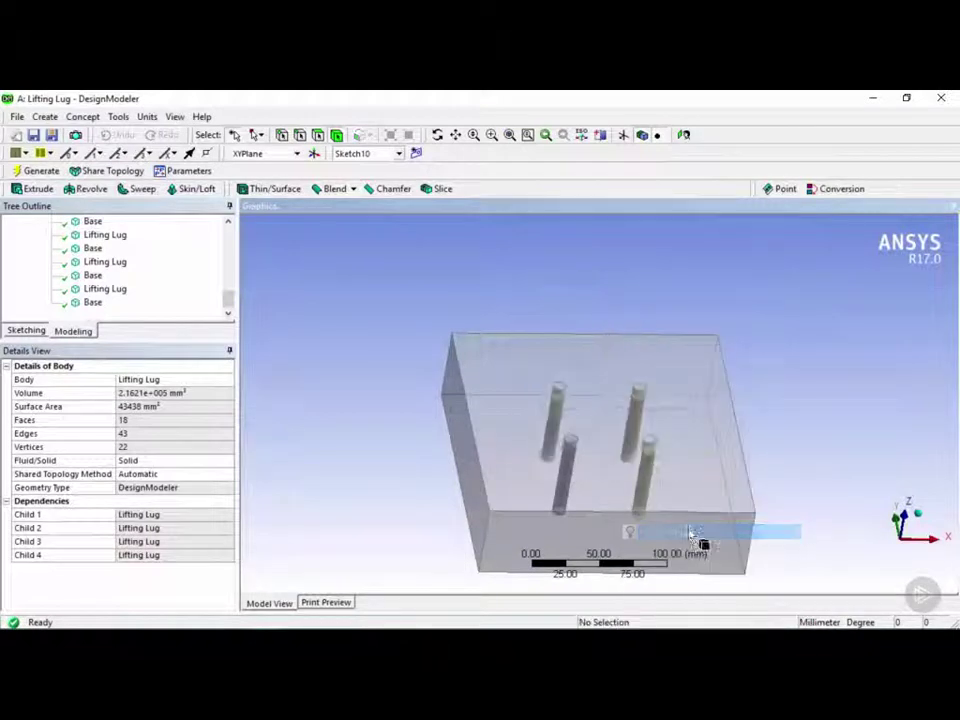
Step: Examine the short bolt segments above the block by selecting one on each side
middle_drag(662, 480, 563, 463)
scroll(568, 471, up, 3)
click(546, 459)
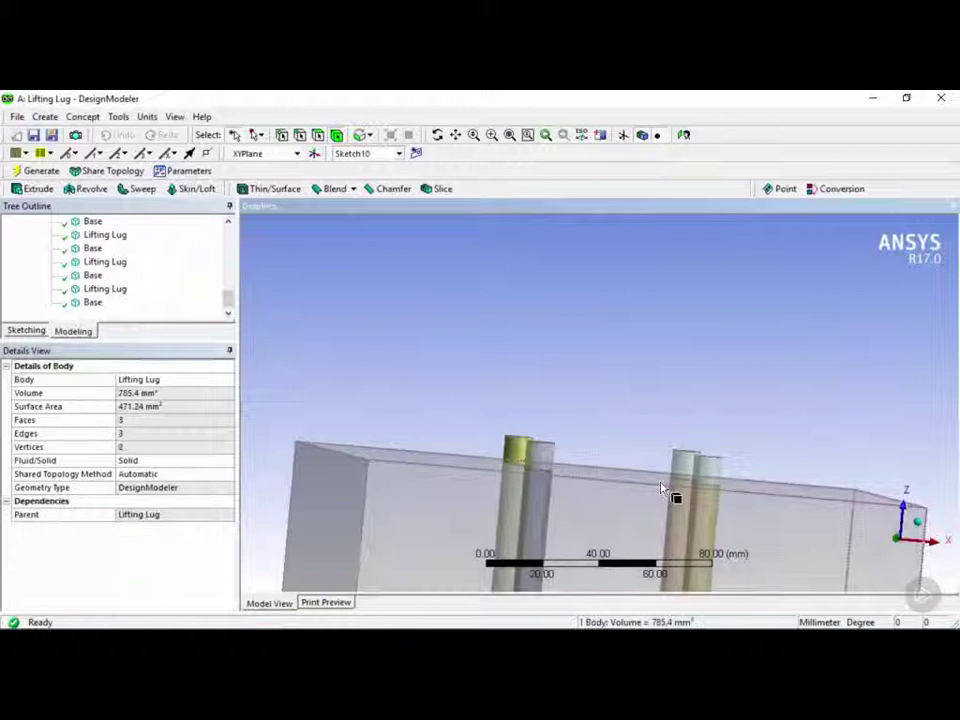
click(703, 479)
middle_drag(703, 479, 671, 506)
scroll(688, 516, down, 3)
Step: Show all bodies of the model again
right_click(612, 435)
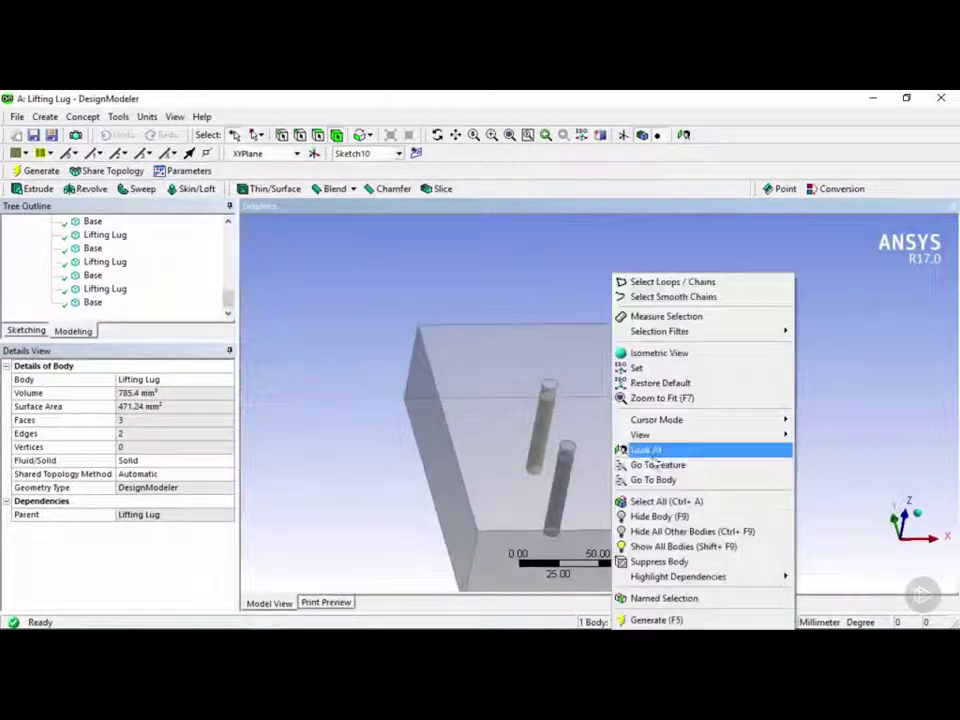
right_click(584, 317)
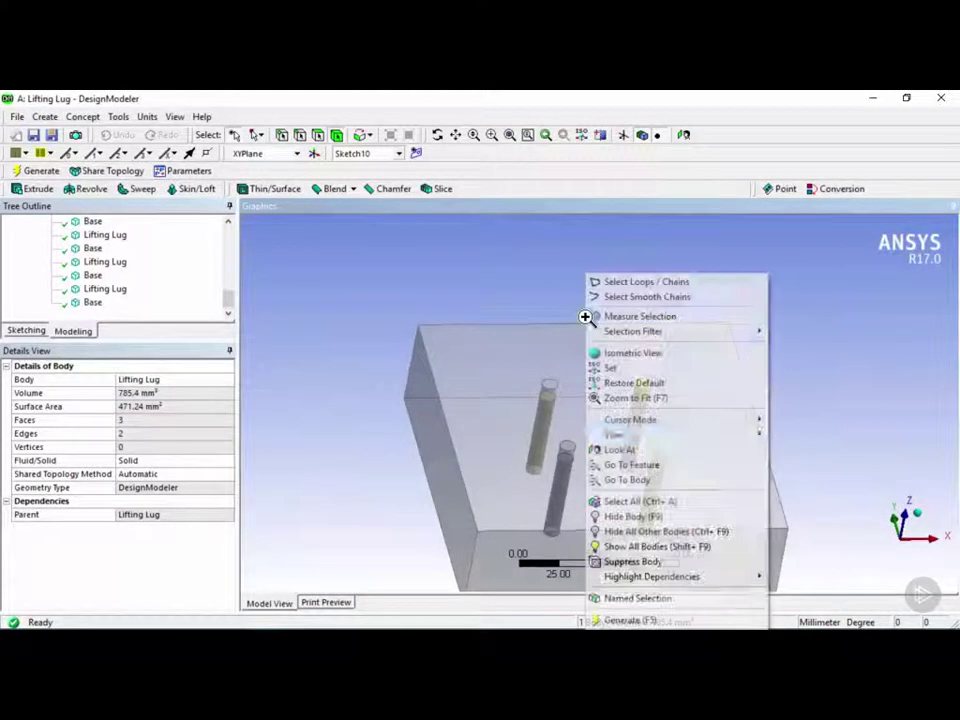
click(690, 546)
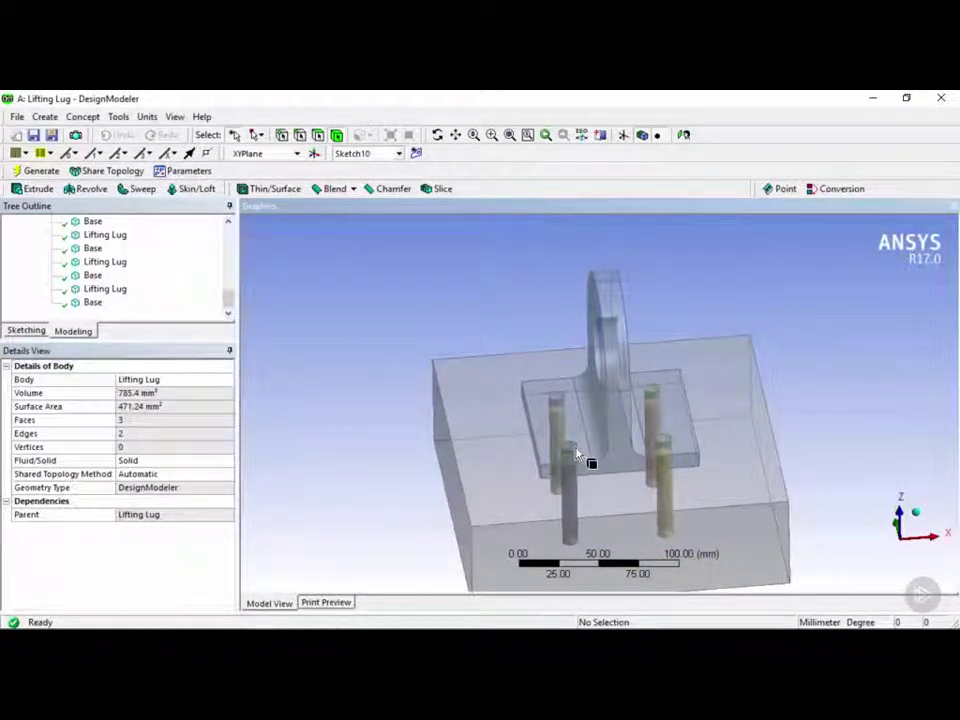
Step: Create a plane of type From Face on the upper flange face of the lug's base plate and generate it
click(315, 155)
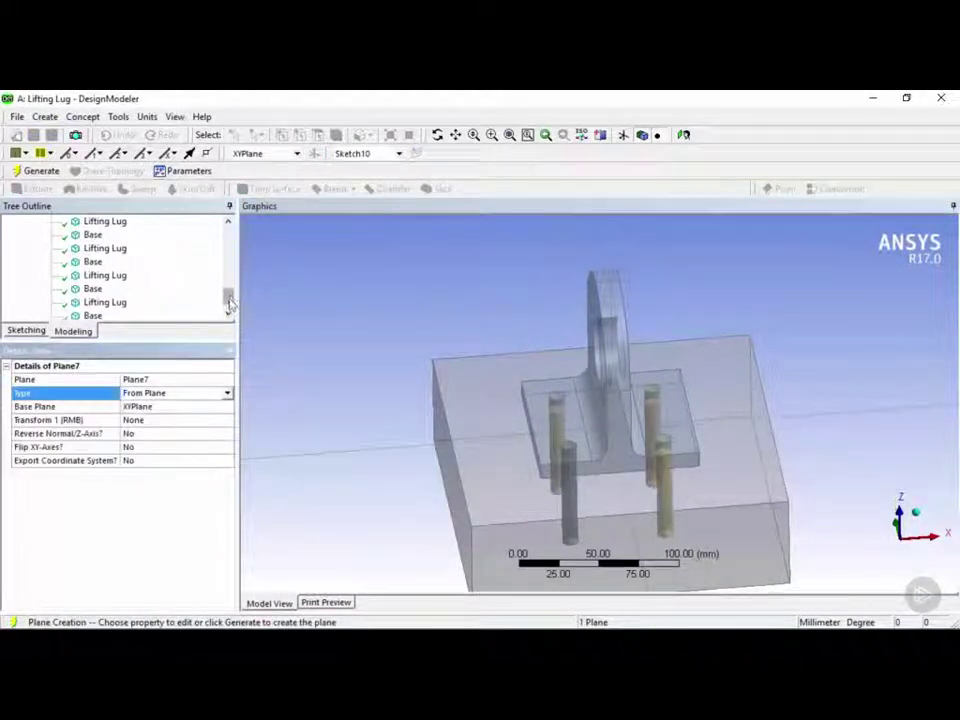
click(227, 397)
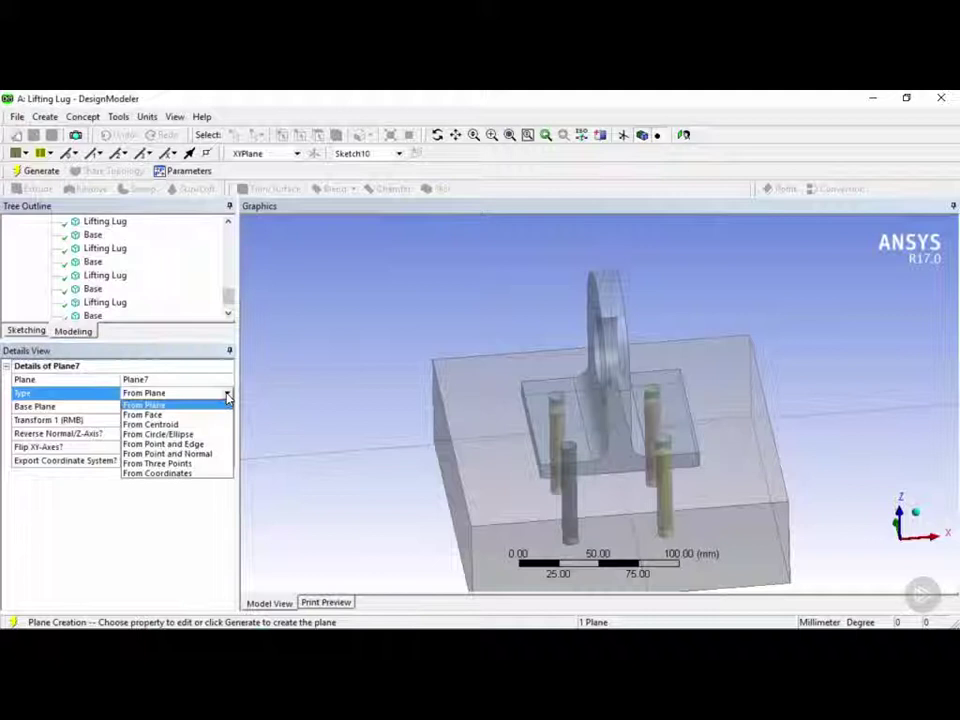
click(175, 414)
click(164, 424)
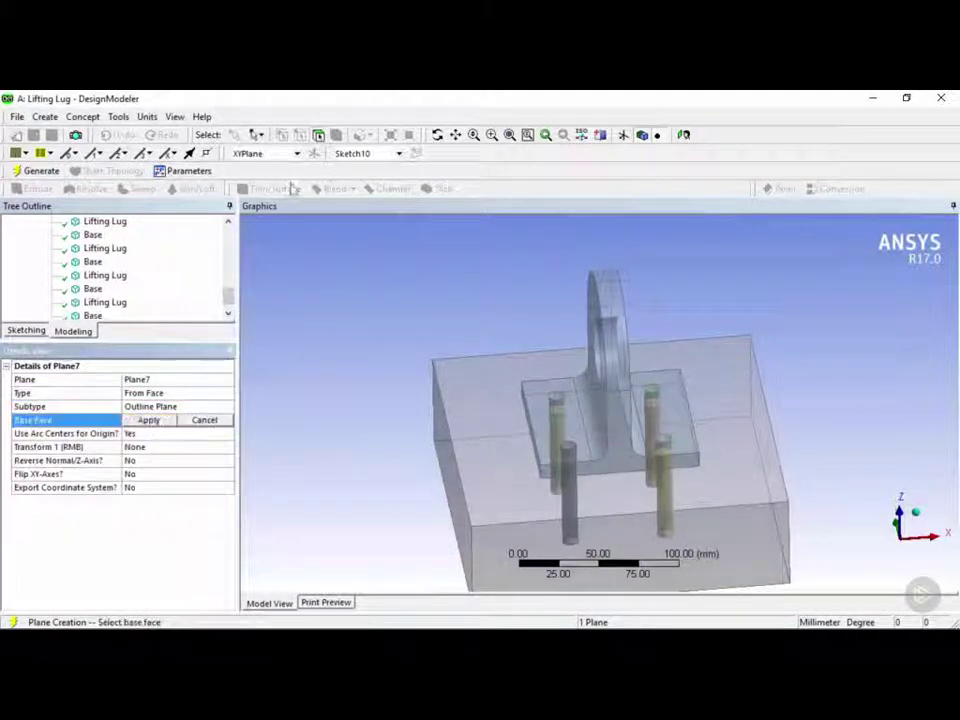
click(540, 399)
click(163, 422)
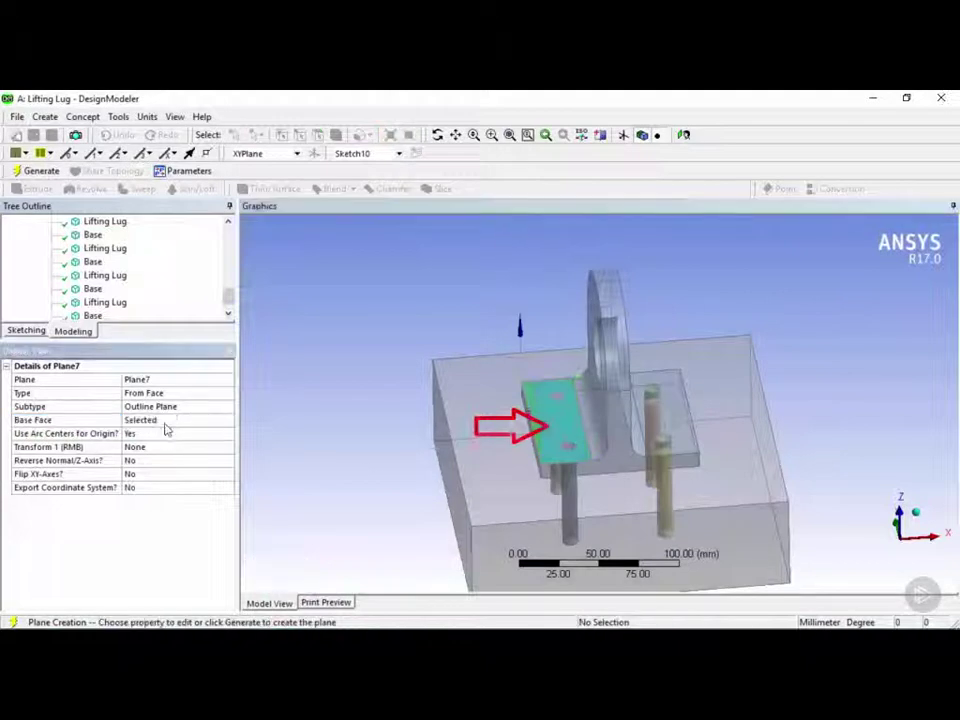
click(41, 171)
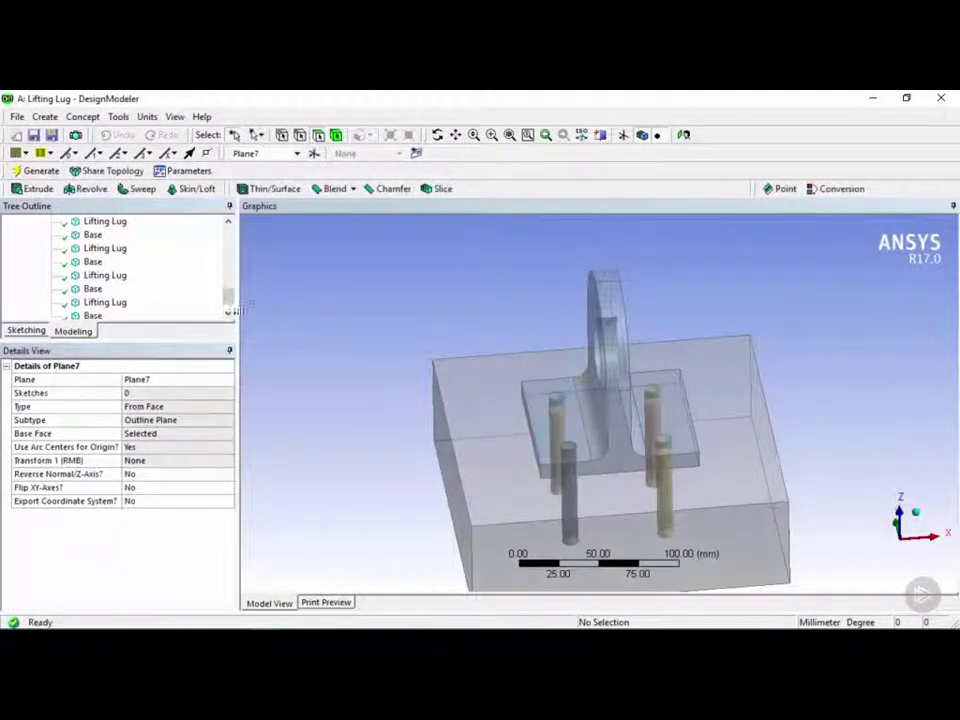
Step: Insert a sketch projection on the new plane from the four bolt top faces and generate it
drag(228, 296, 228, 274)
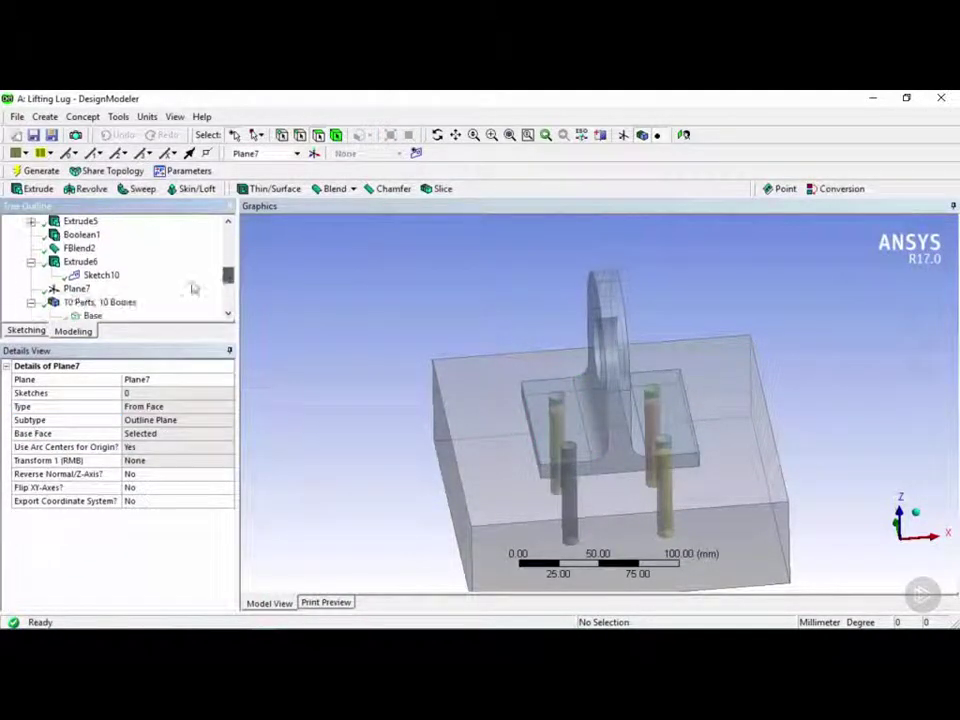
click(77, 289)
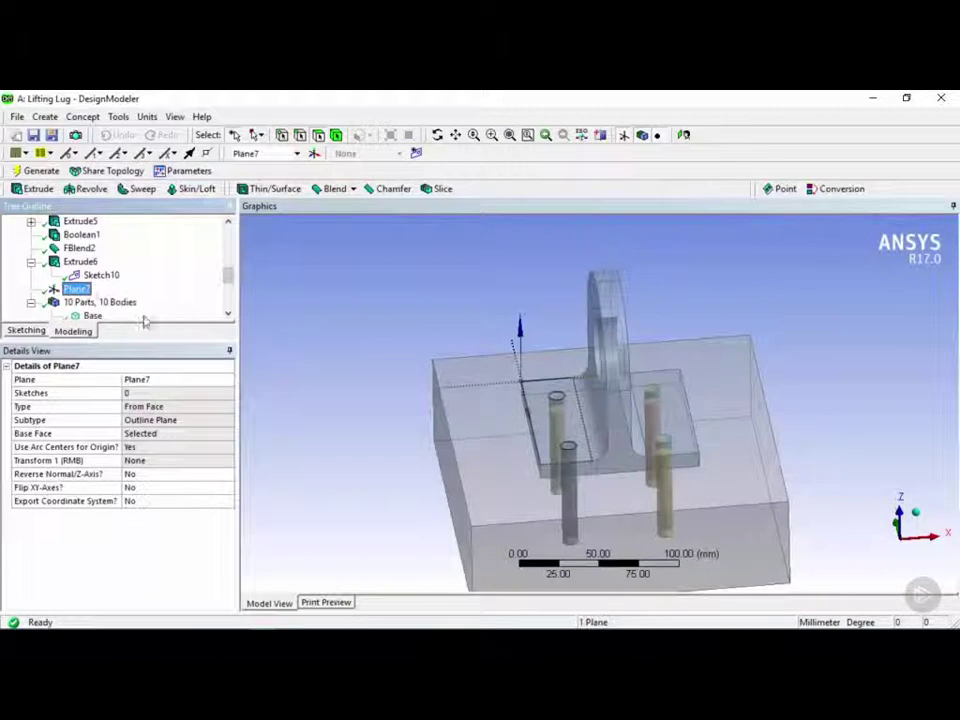
right_click(77, 289)
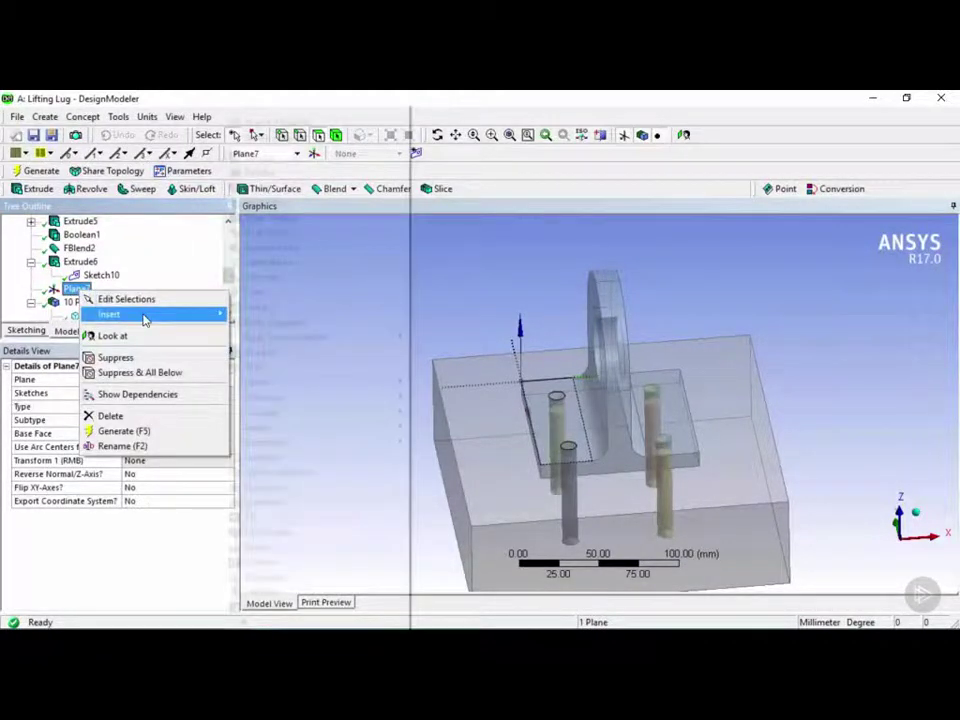
mouse_move(144, 315)
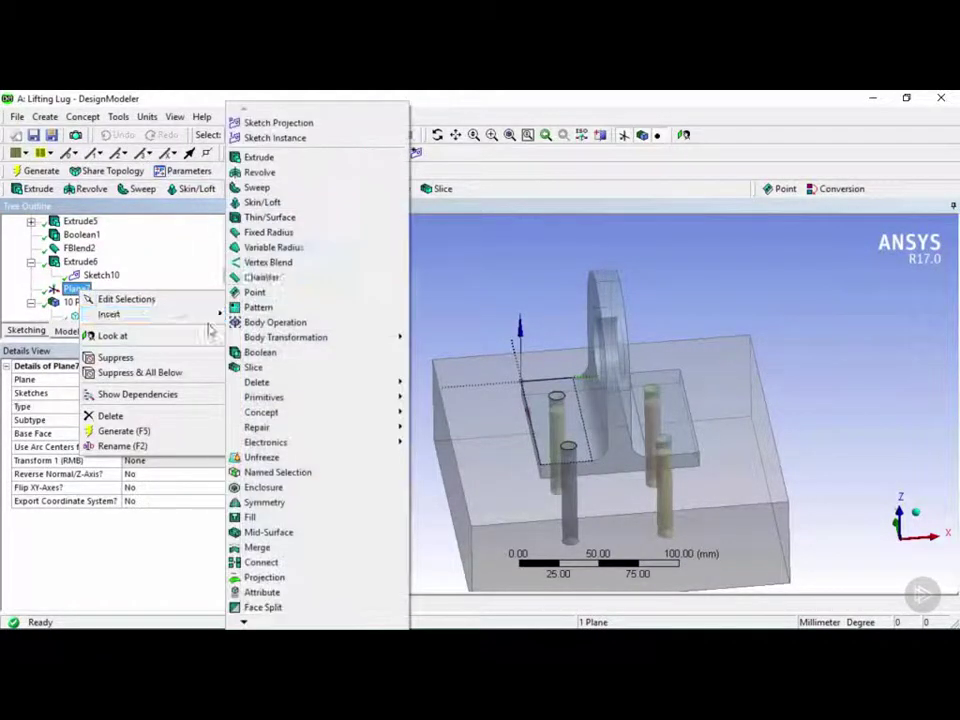
click(313, 126)
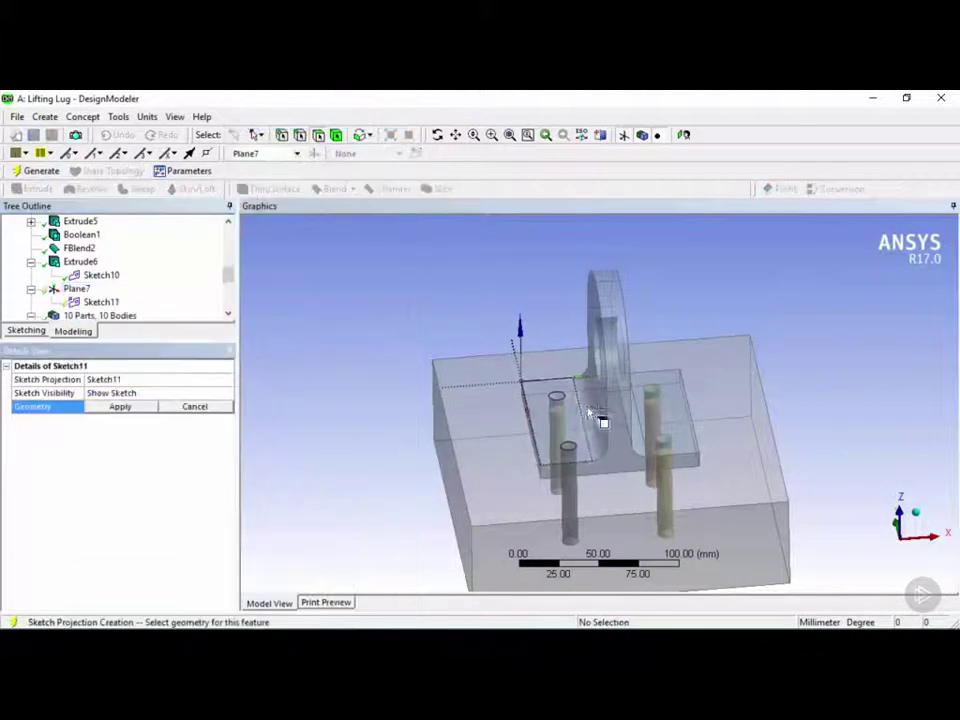
middle_drag(600, 420, 641, 457)
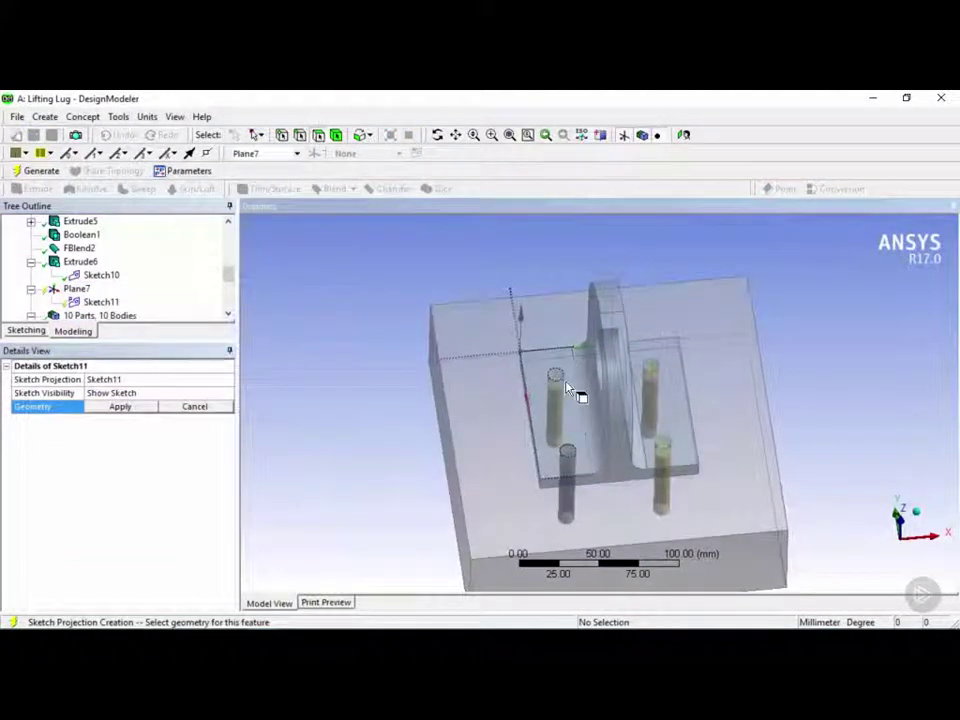
click(567, 458)
ctrl+click(567, 452)
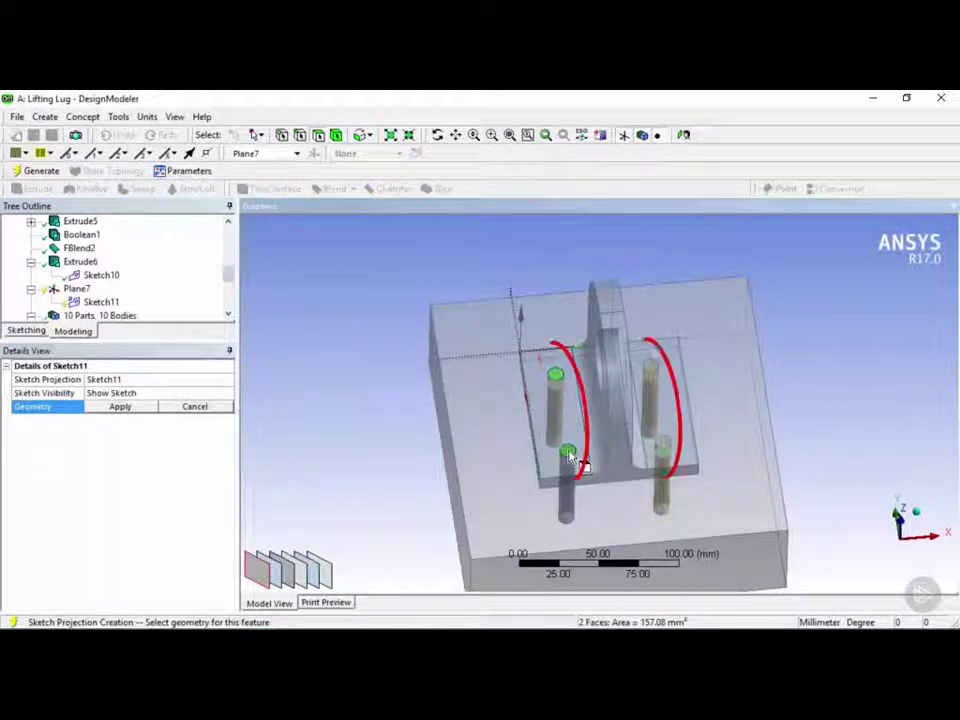
ctrl+click(664, 447)
click(134, 410)
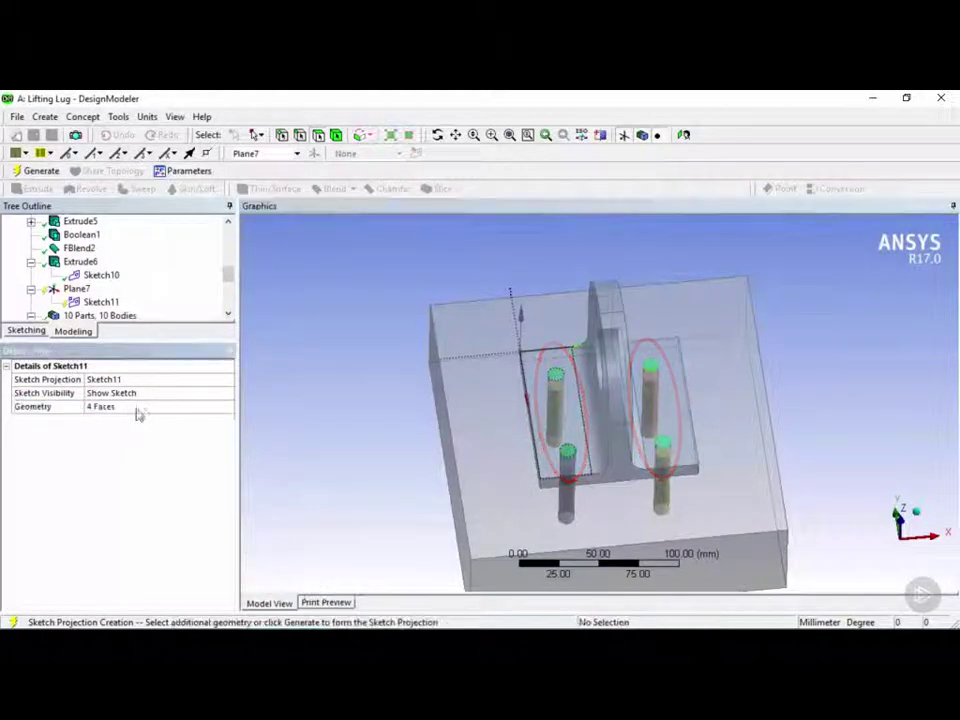
click(50, 172)
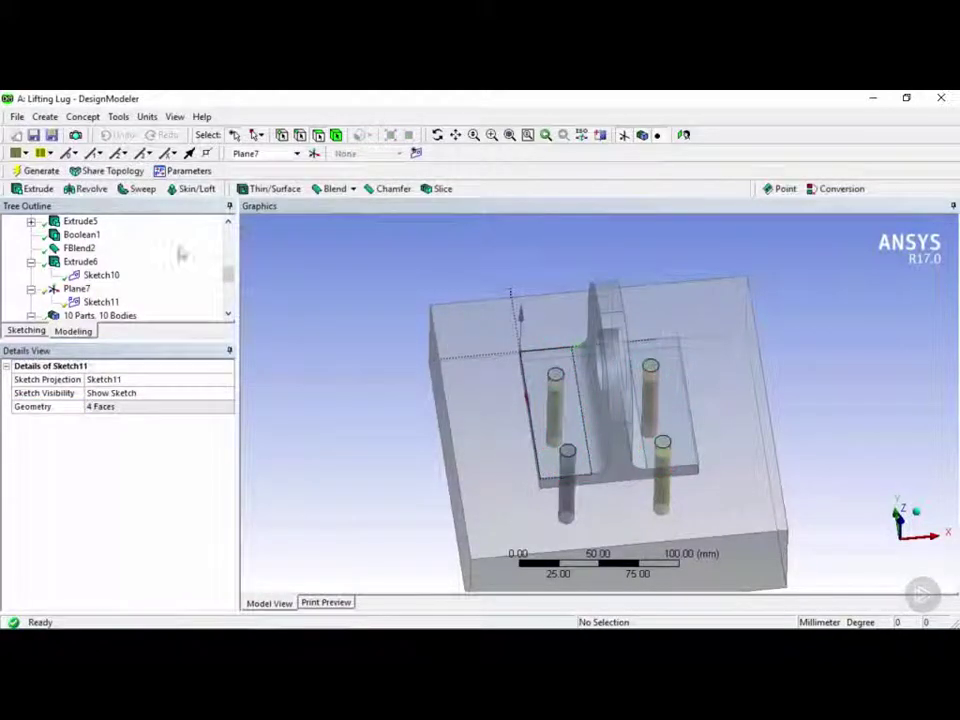
Step: Offset the upper-left projected bolt circle outward in a new sketch on the flange plane, to about 21 mm in diameter
click(684, 136)
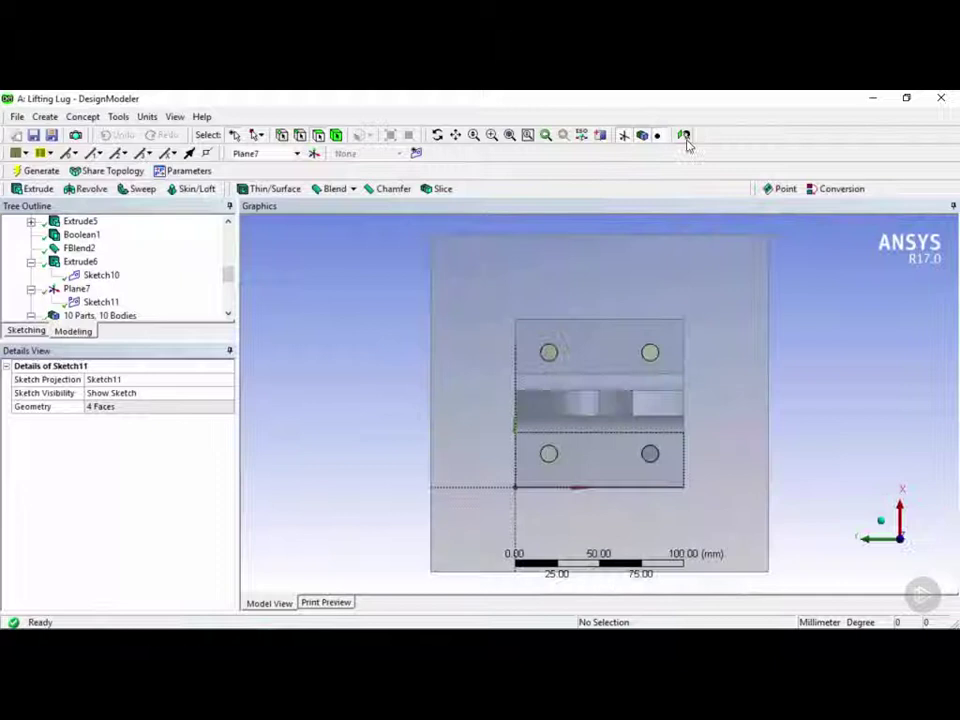
click(112, 309)
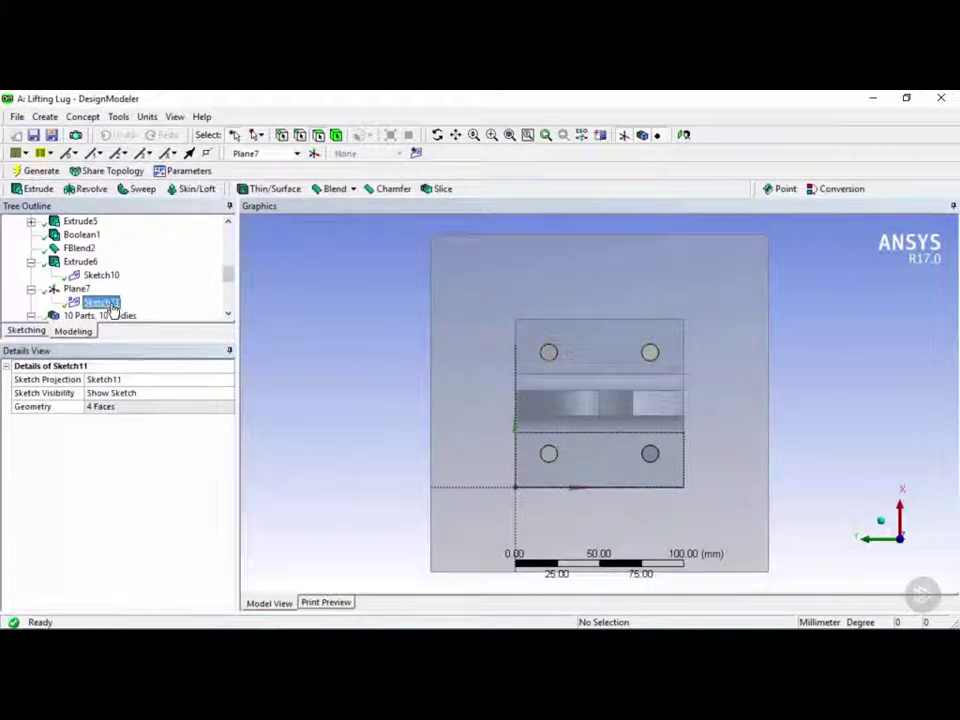
click(27, 331)
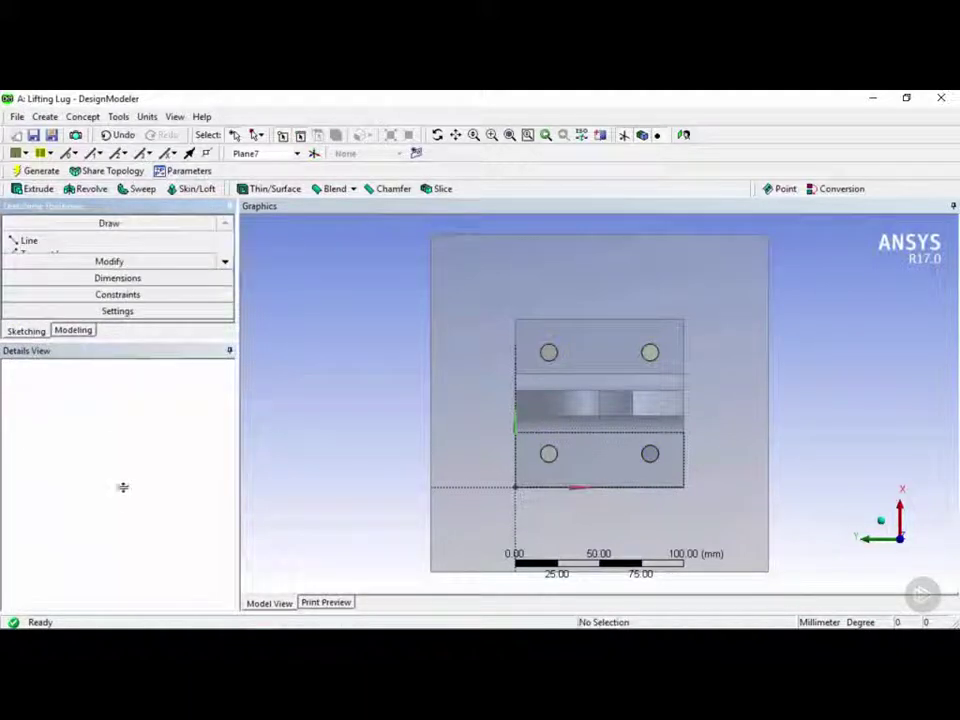
click(164, 416)
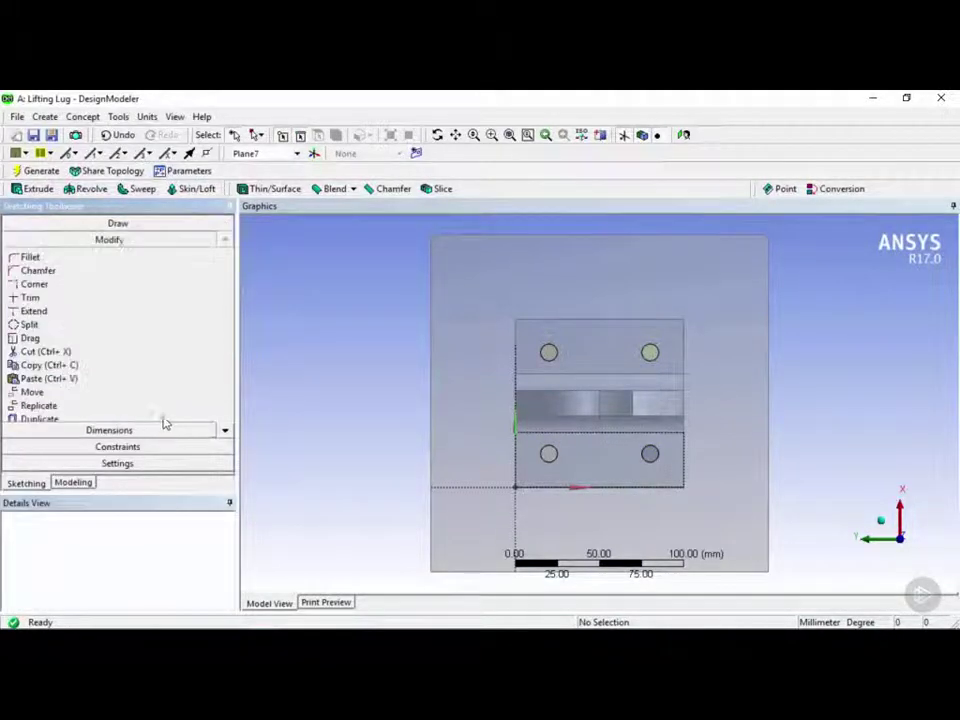
click(225, 430)
click(225, 430)
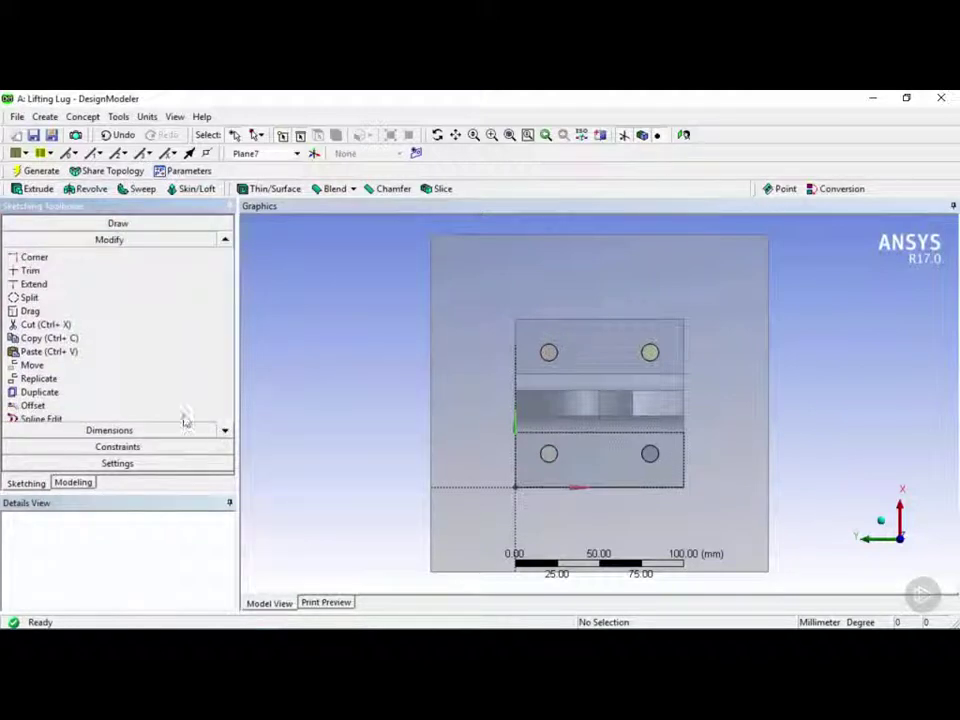
click(33, 405)
click(555, 359)
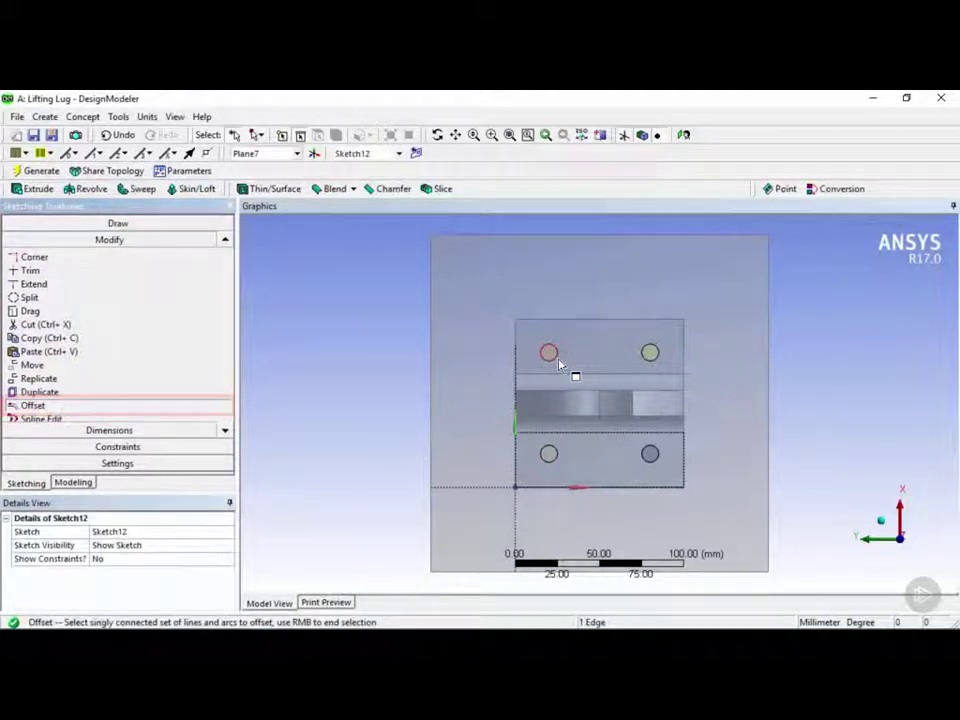
click(559, 362)
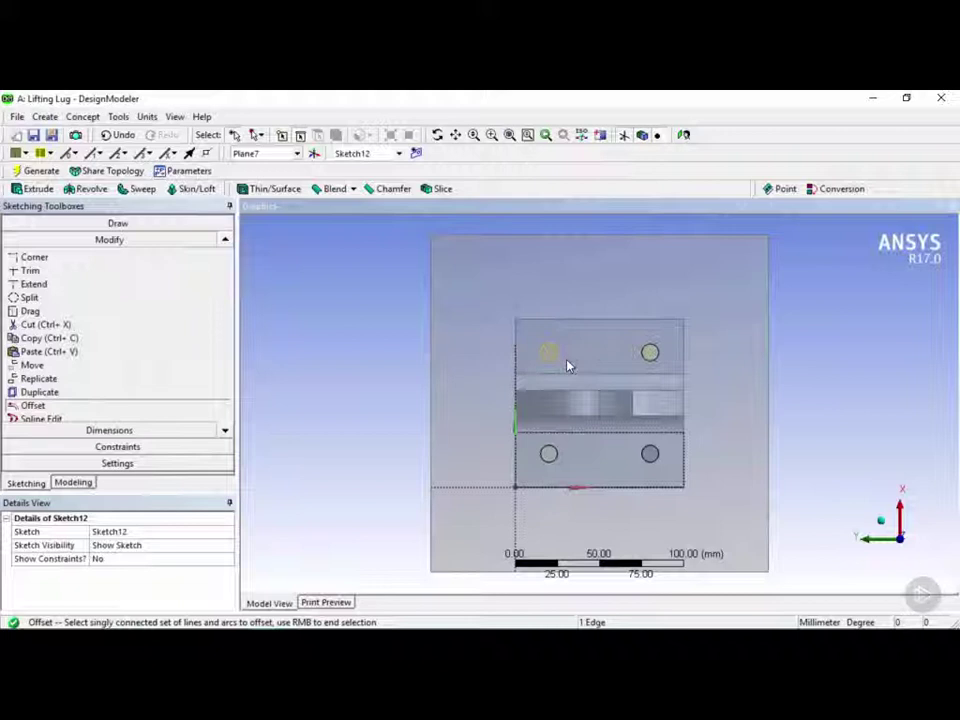
right_click(567, 366)
click(598, 387)
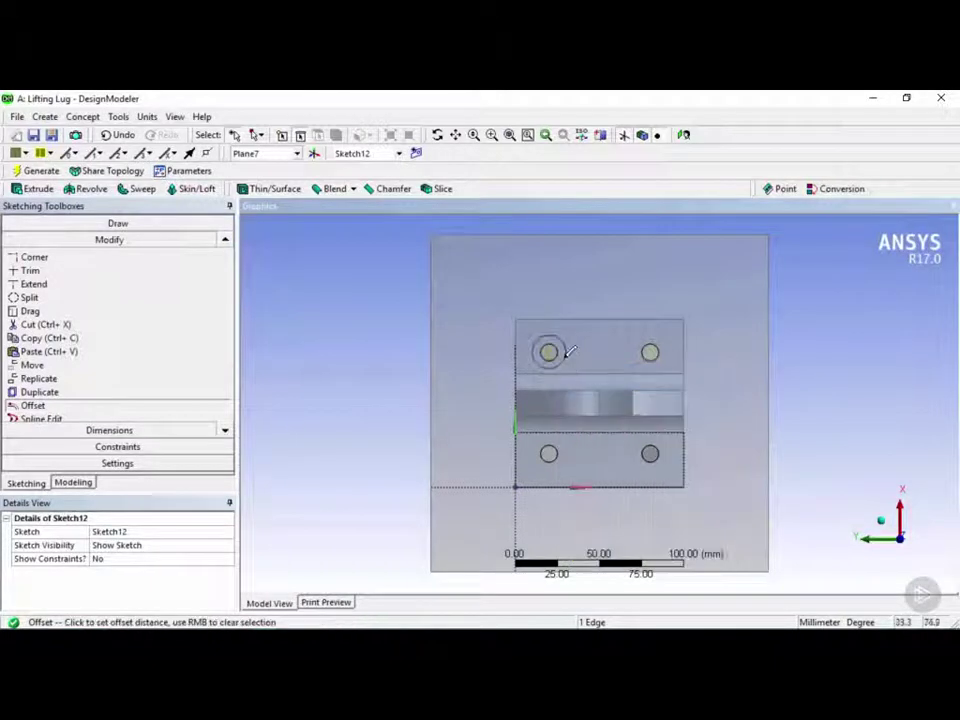
click(568, 351)
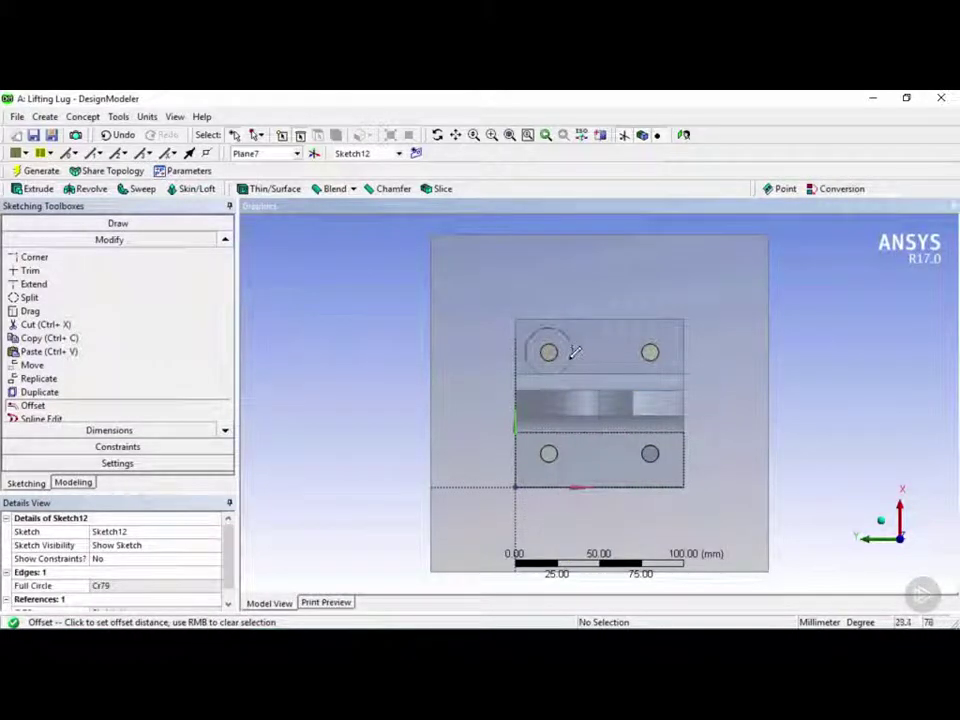
right_click(574, 352)
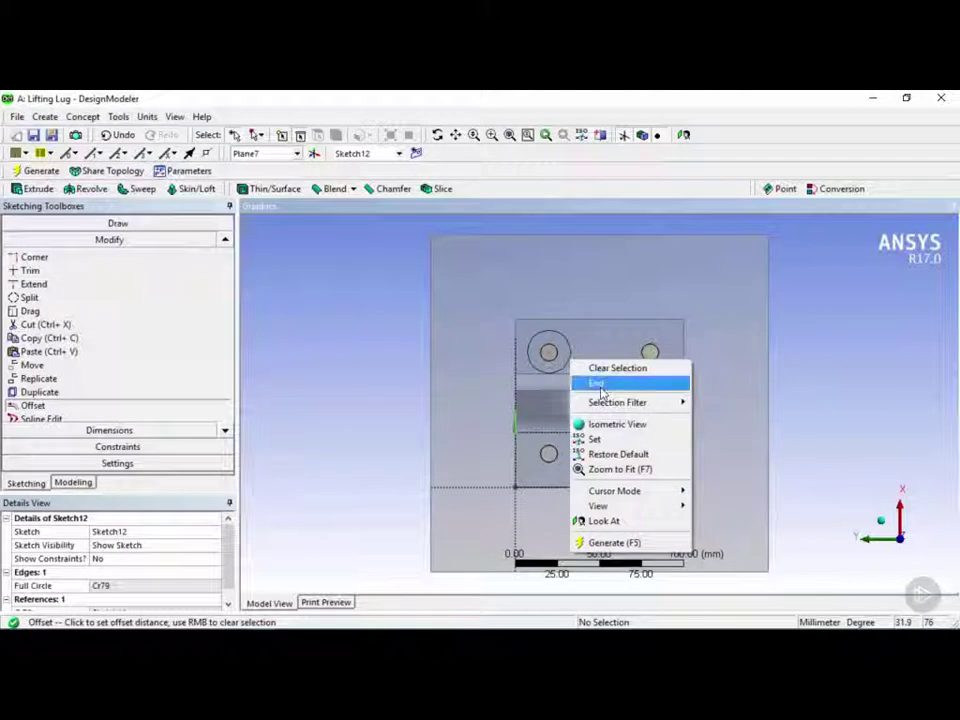
click(590, 382)
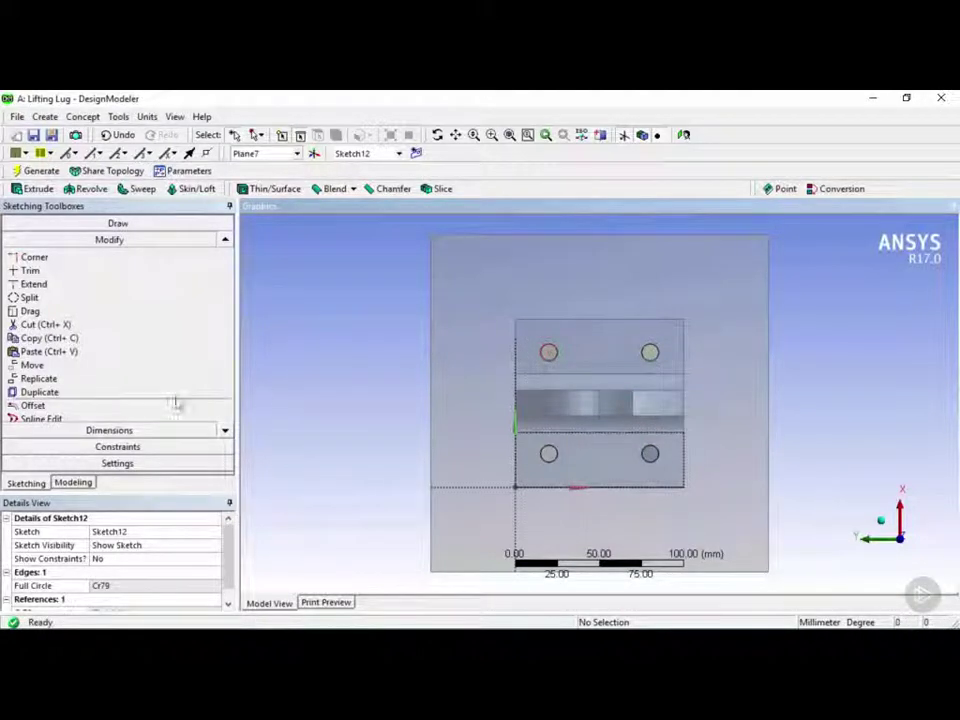
Step: Offset the upper-right bolt circle outward to a circle about 19 mm in diameter
click(135, 406)
click(657, 362)
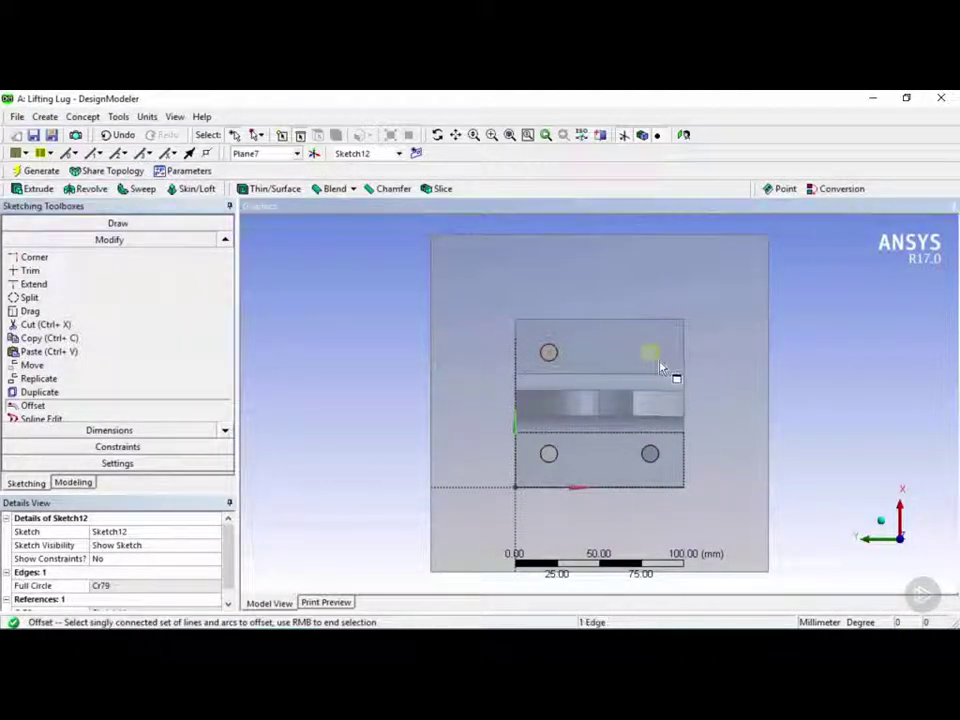
right_click(667, 366)
click(697, 386)
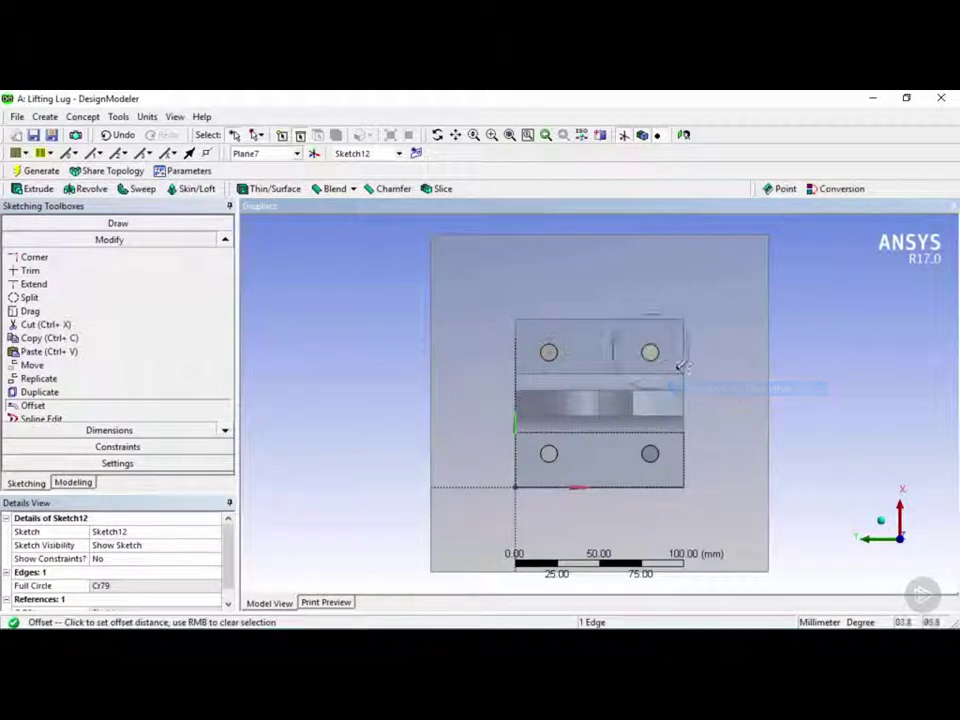
click(668, 357)
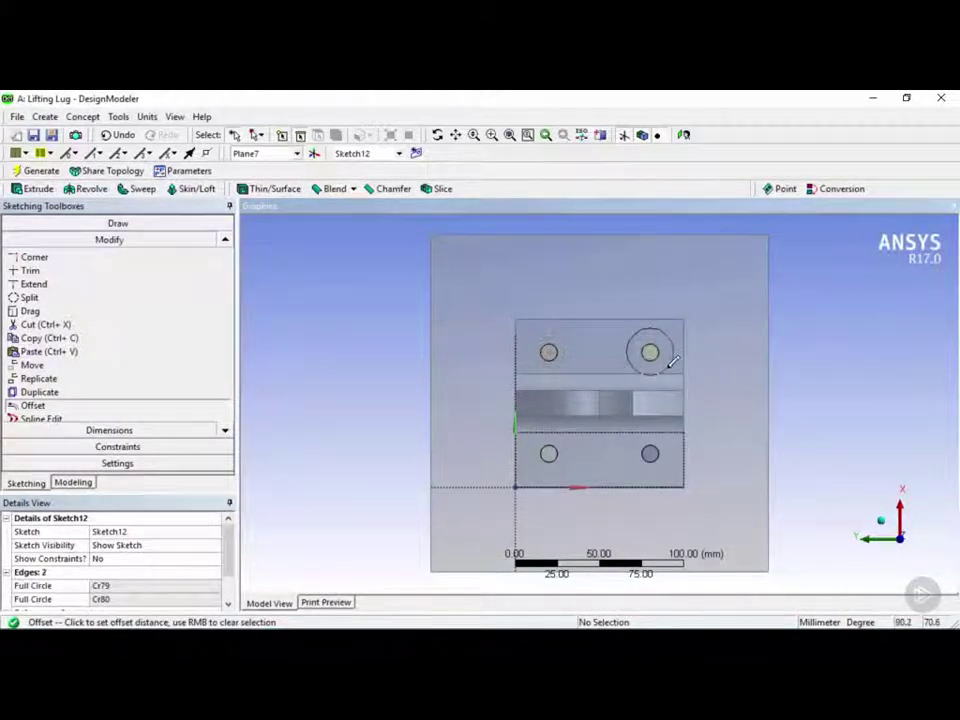
right_click(667, 366)
click(694, 392)
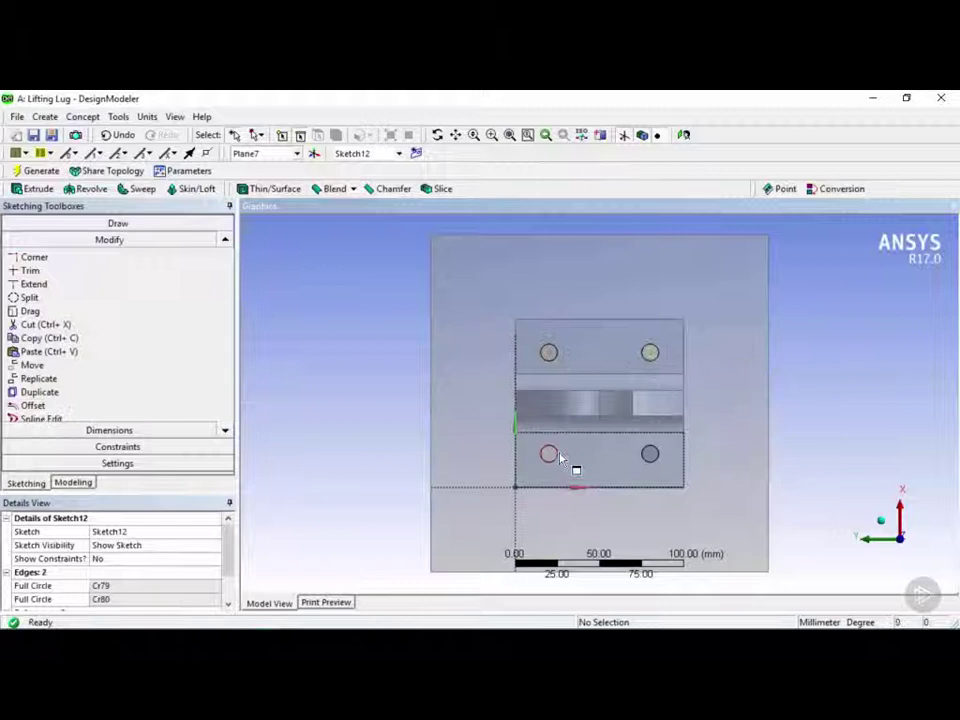
Step: Offset the two lower bolt circles outward to circles about 18 mm in diameter and end the offset
click(559, 457)
right_click(574, 462)
click(615, 296)
click(656, 458)
right_click(658, 462)
click(700, 258)
right_click(667, 451)
click(711, 283)
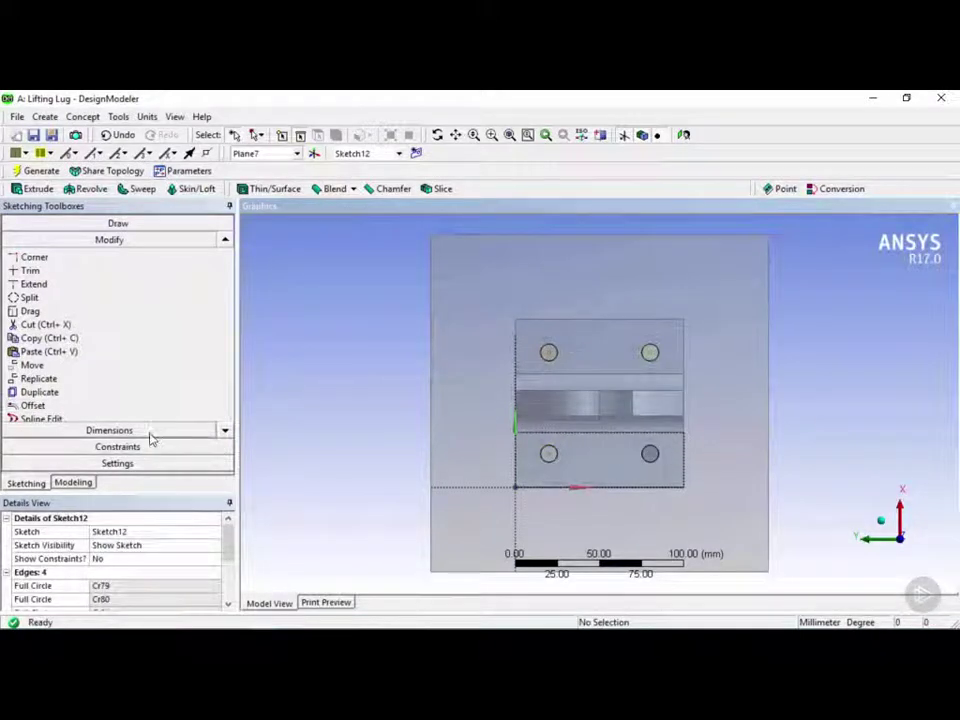
Step: Dimension the four offset circles with the Semi-Automatic dimension tool
click(150, 432)
click(60, 368)
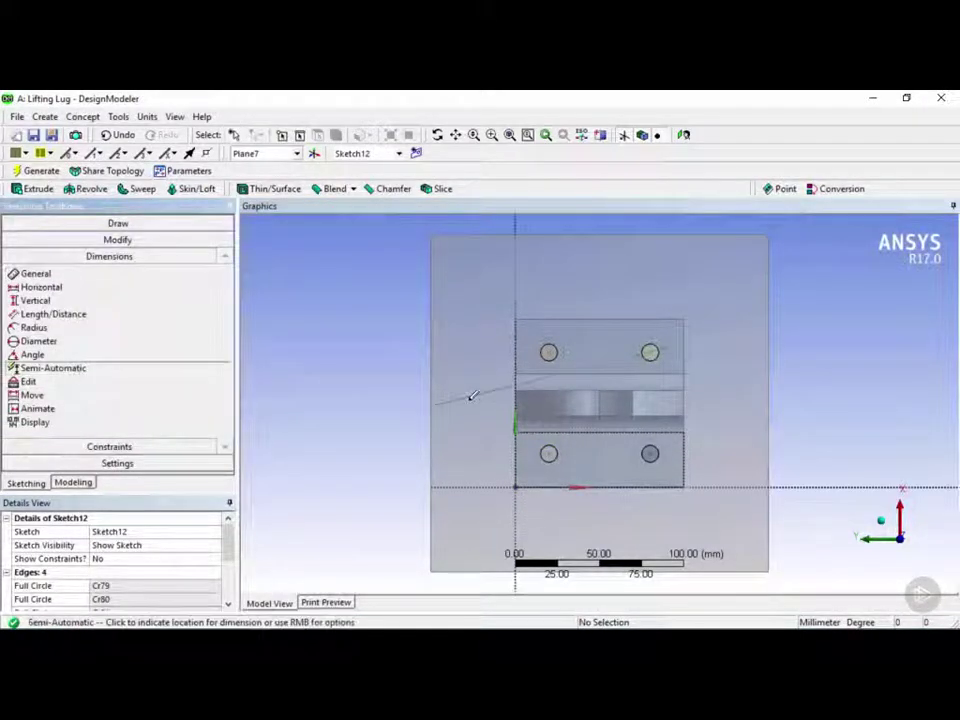
click(620, 331)
click(684, 458)
click(583, 463)
click(581, 371)
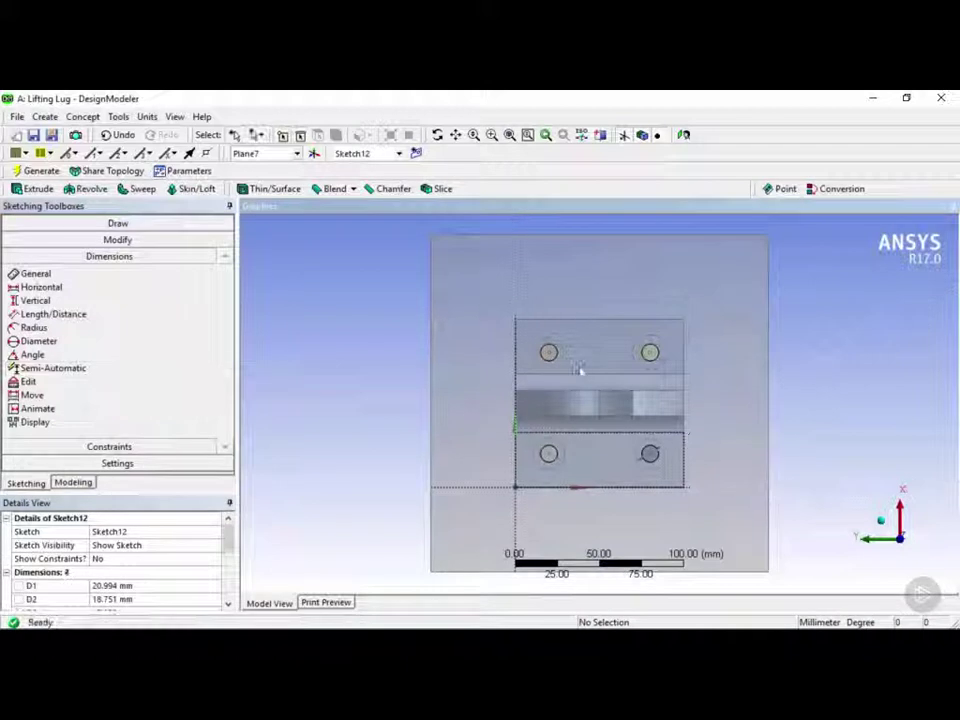
Step: Set all four offset circle dimensions, D1 to D4, to 15 mm
drag(229, 543, 229, 554)
click(118, 546)
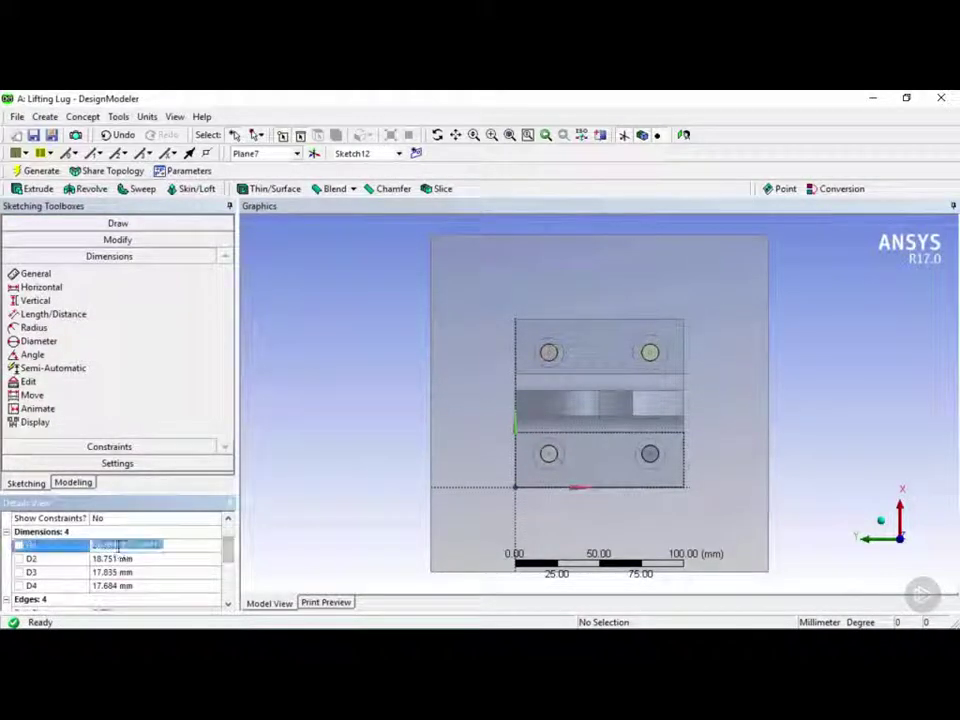
text(15)
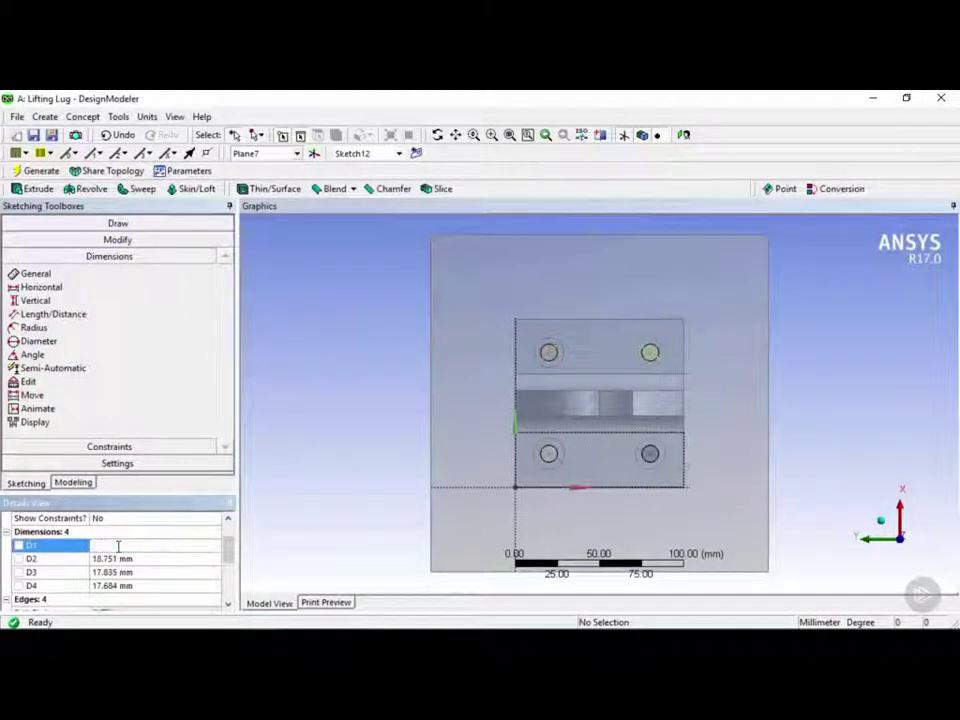
click(154, 560)
text(15)
click(146, 572)
text(15)
click(143, 587)
text(15)
key(Return)
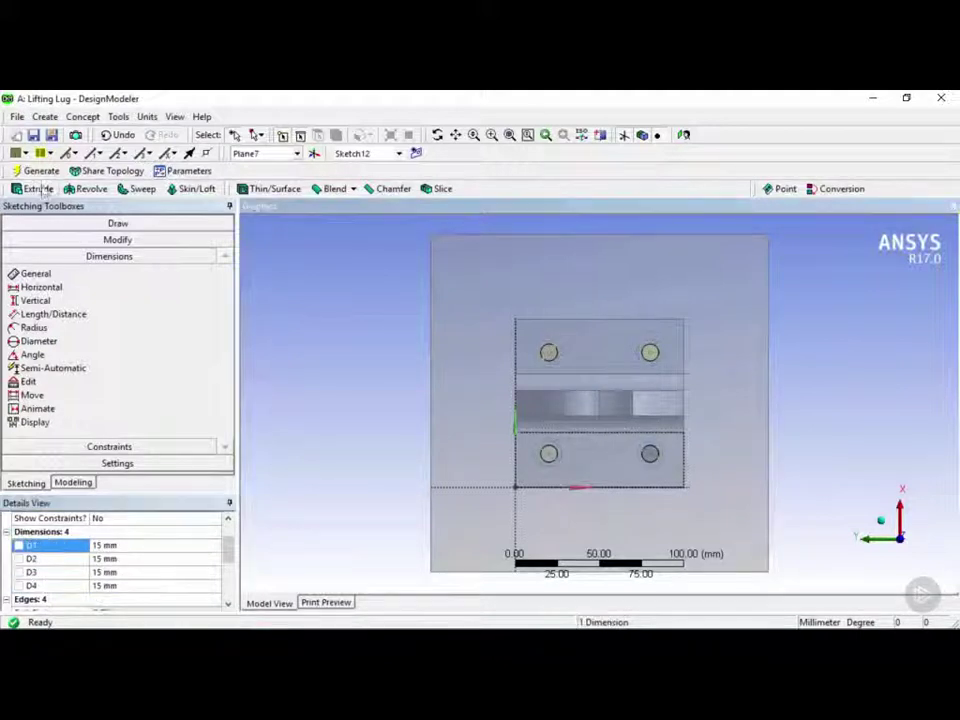
Step: Extrude the offset circle sketch, Sketch12, by 5 mm with Add Material and generate the four bolt heads
click(38, 189)
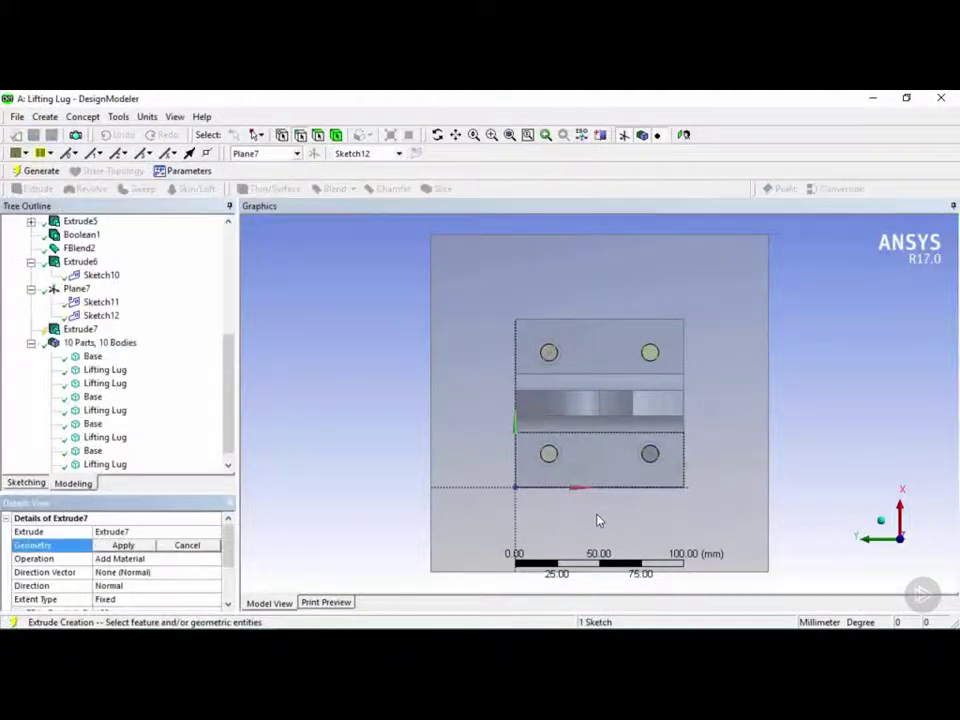
middle_drag(598, 516, 604, 424)
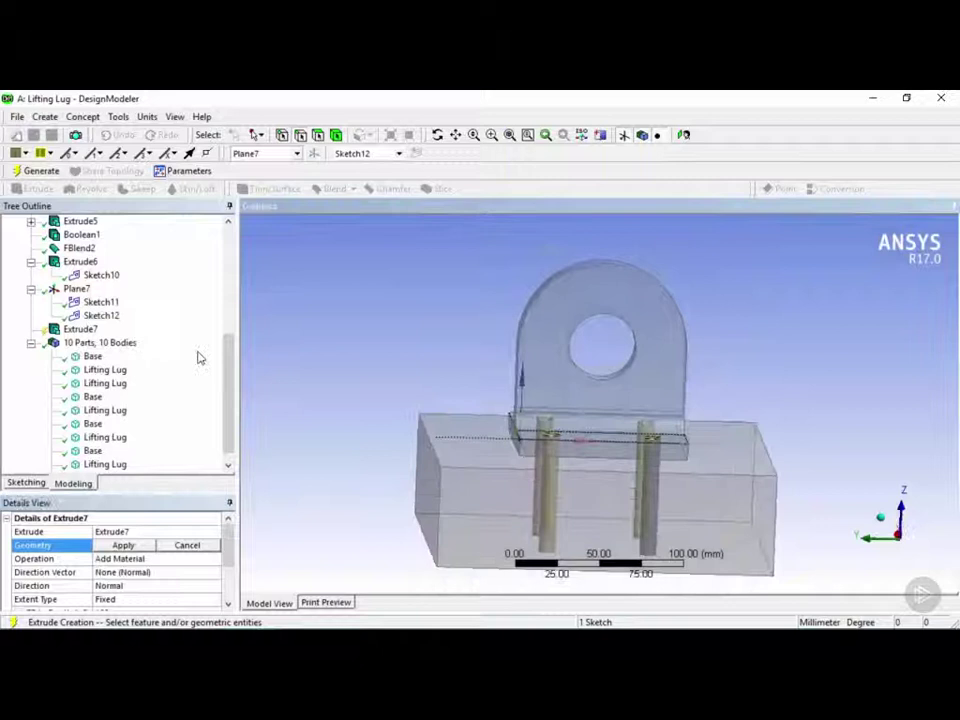
click(102, 316)
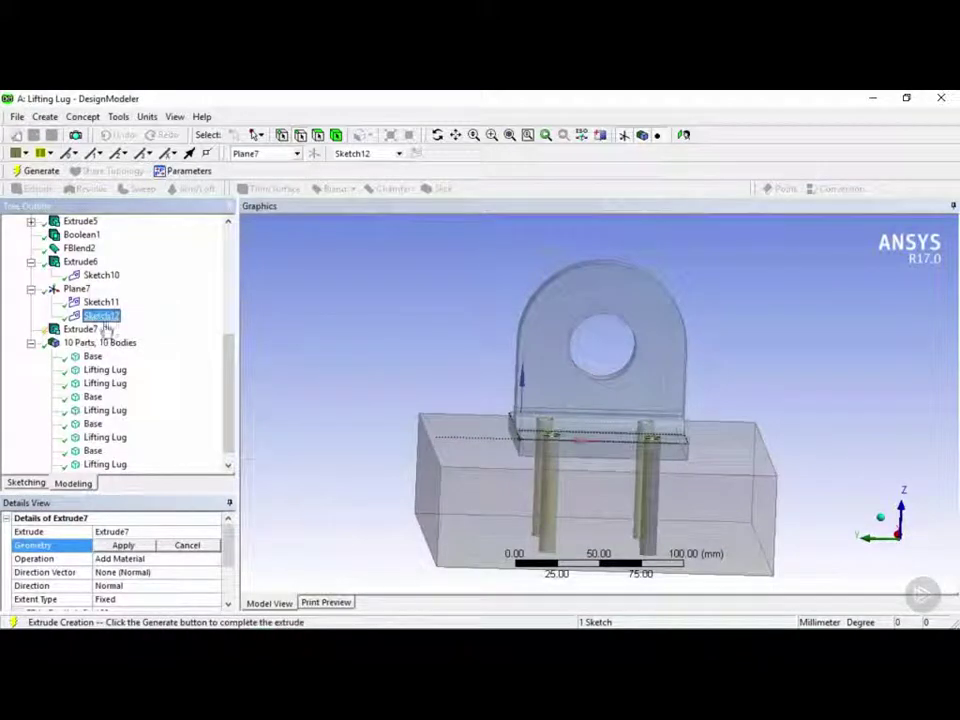
click(123, 545)
scroll(226, 563, down, 1)
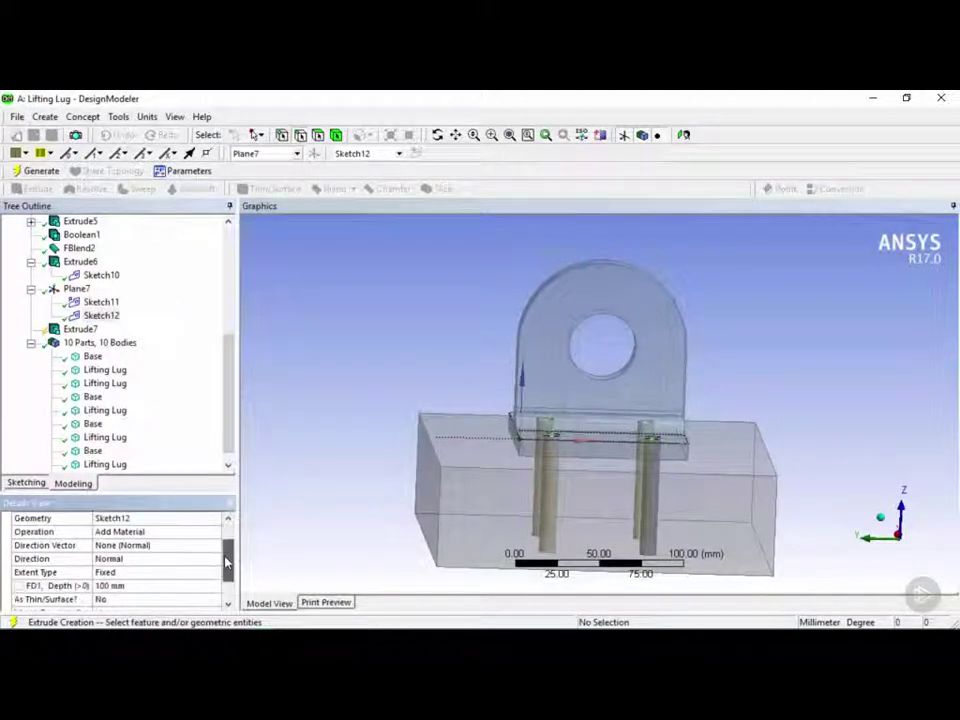
click(115, 586)
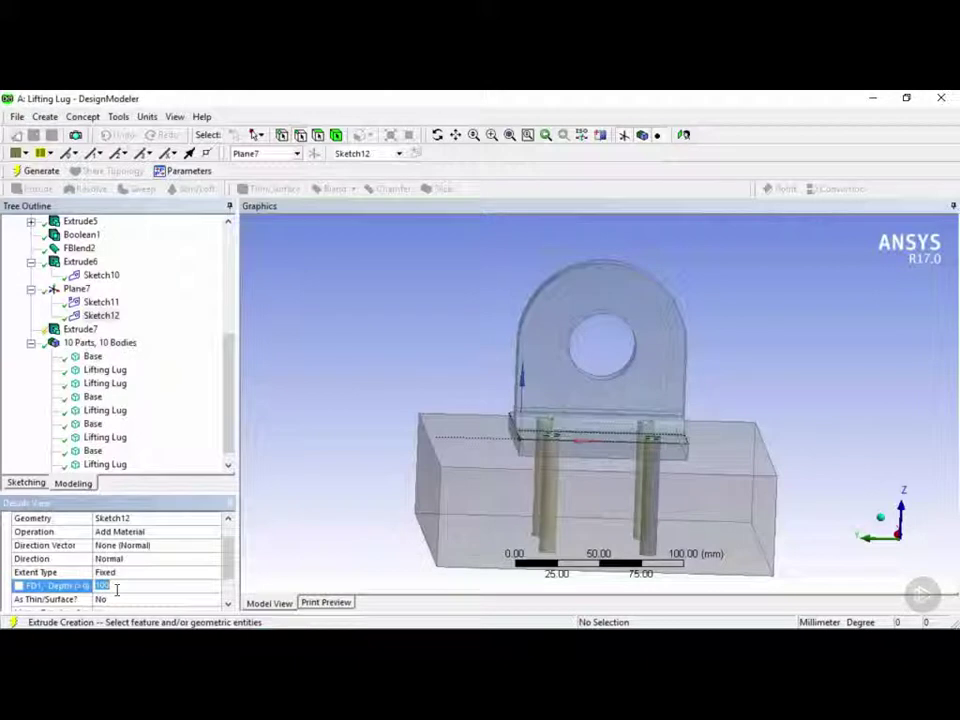
text(8)
key(Return)
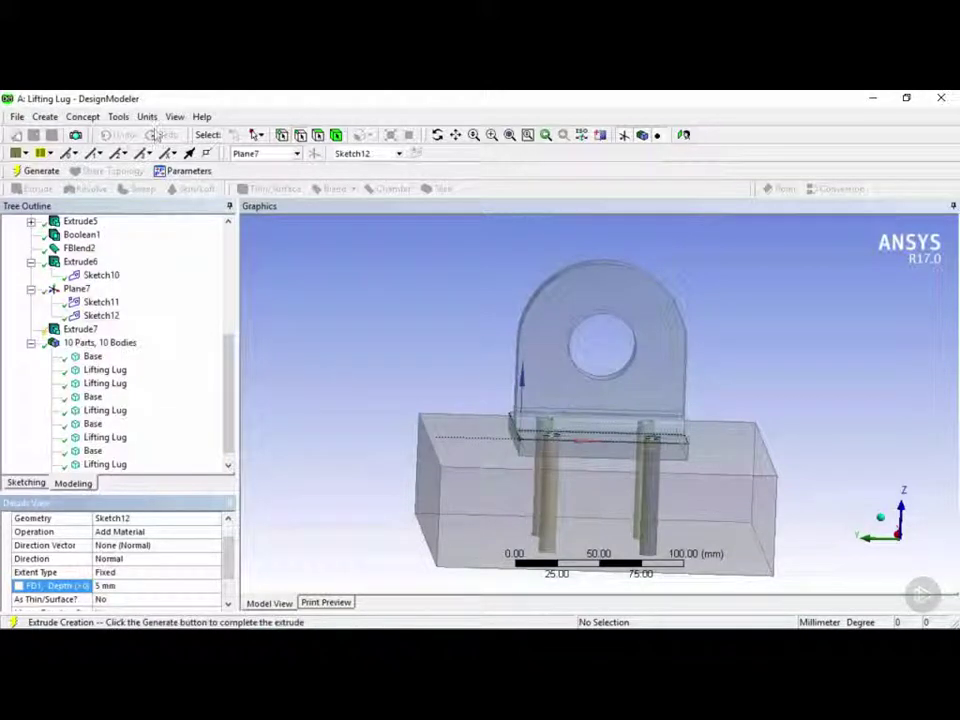
click(38, 168)
middle_drag(735, 402, 741, 433)
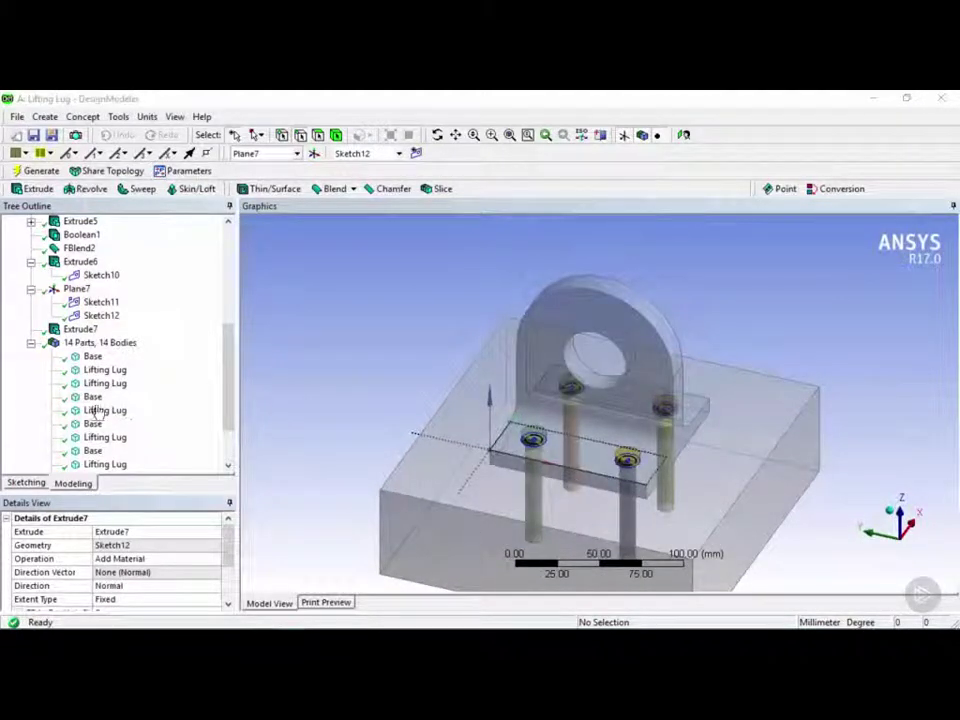
Step: Examine the main Base and Lifting Lug bodies and the four short bolt segments also named Lifting Lug
drag(227, 376, 232, 411)
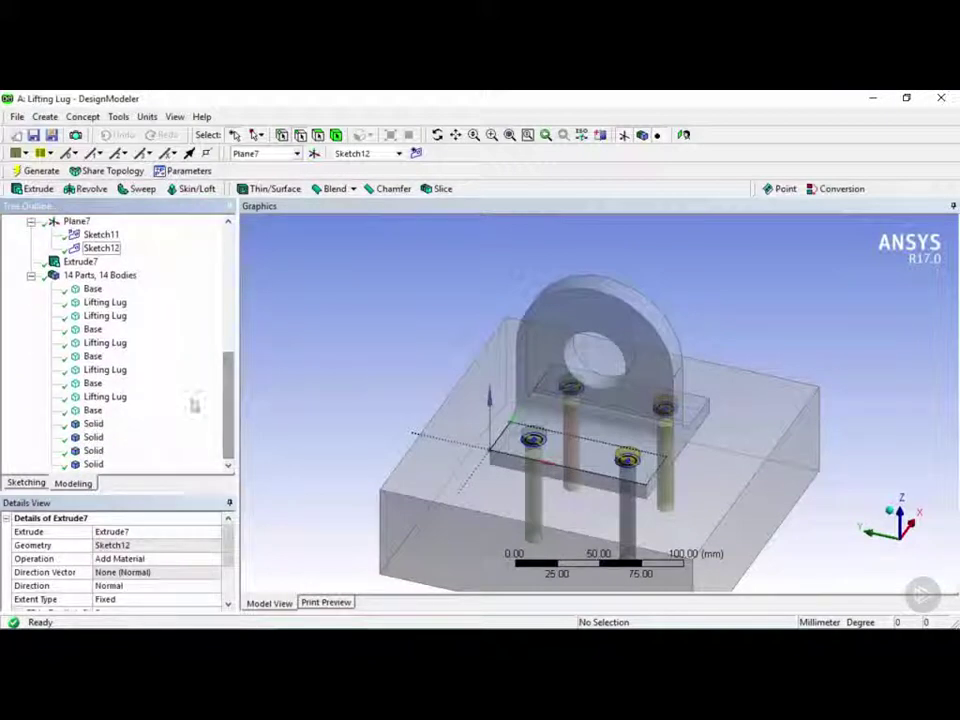
click(92, 290)
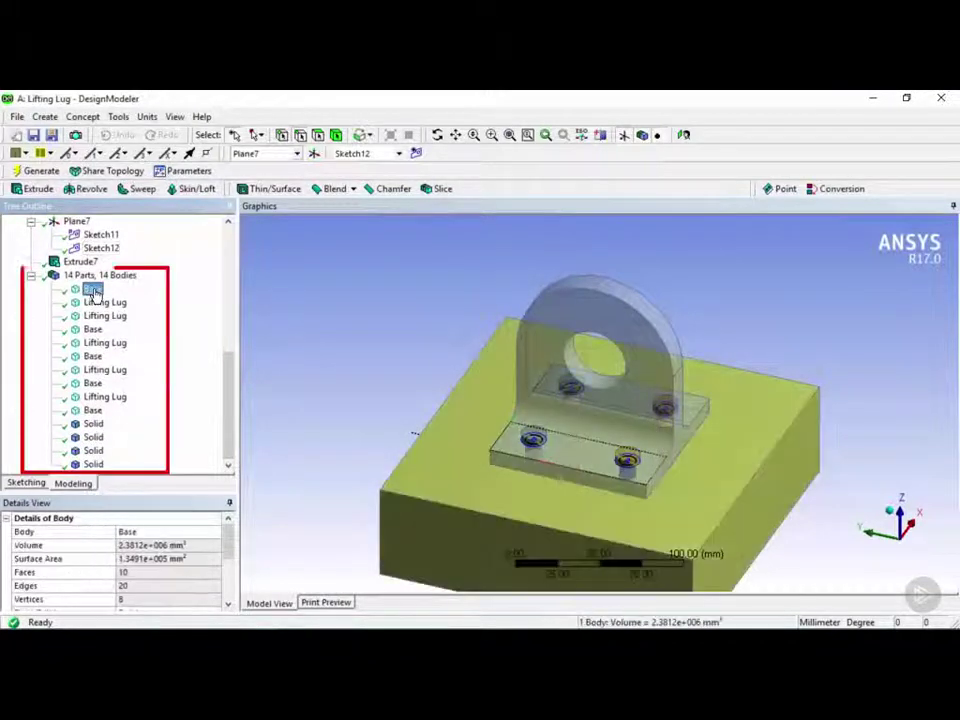
click(113, 304)
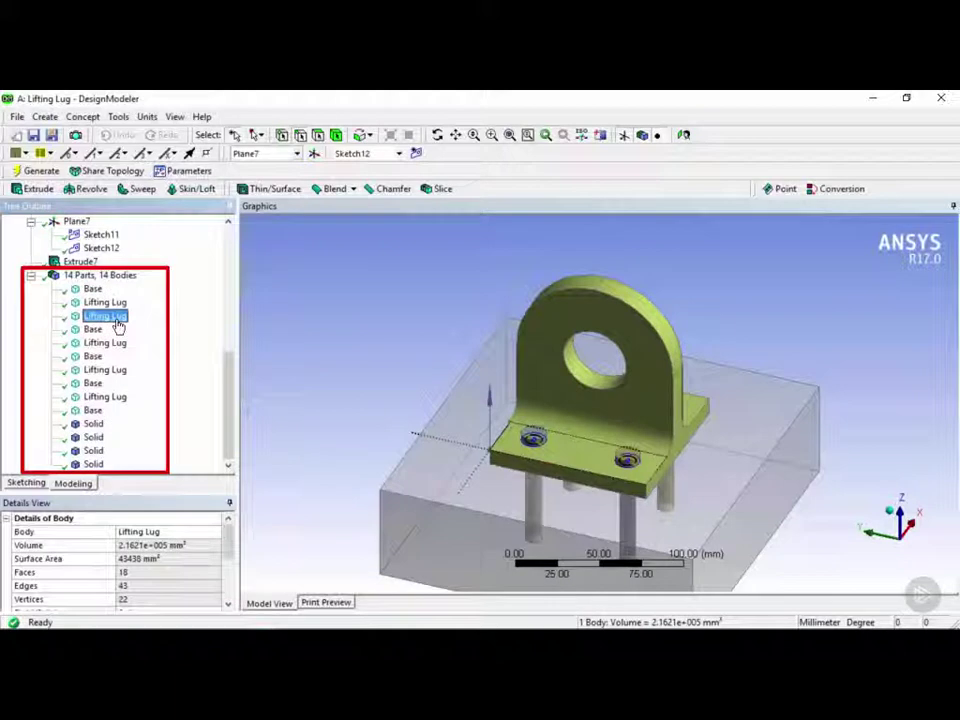
click(116, 319)
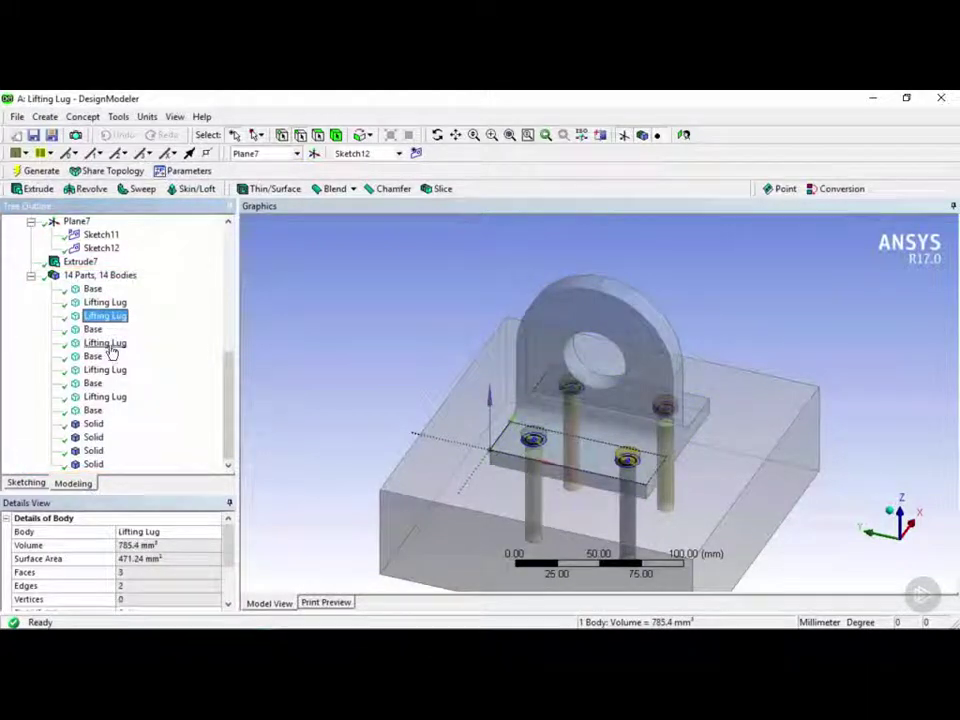
click(108, 344)
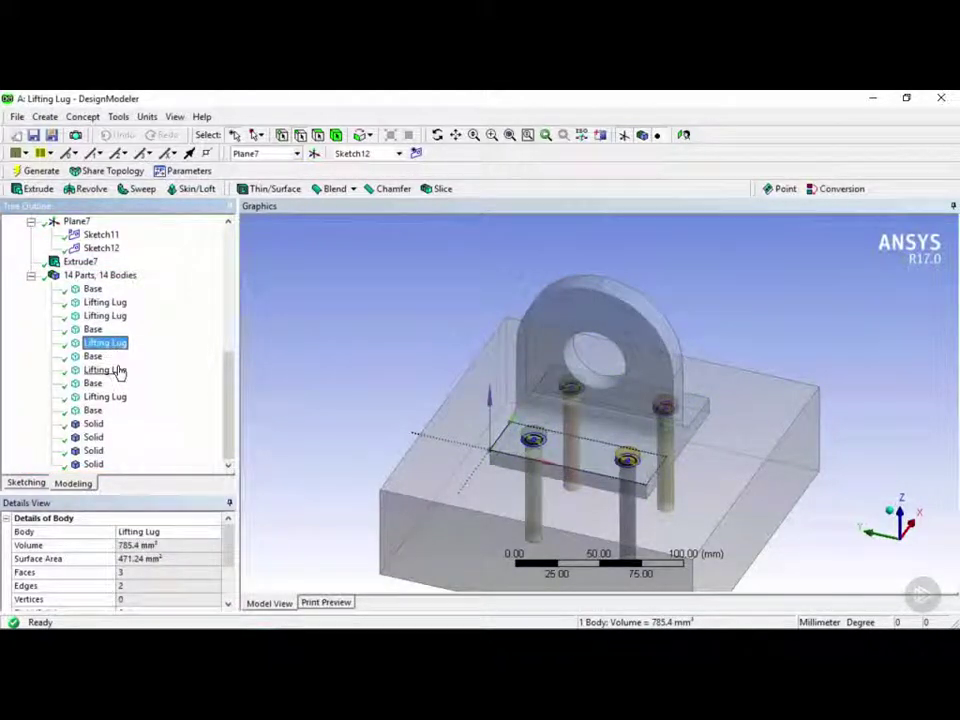
click(119, 370)
click(112, 399)
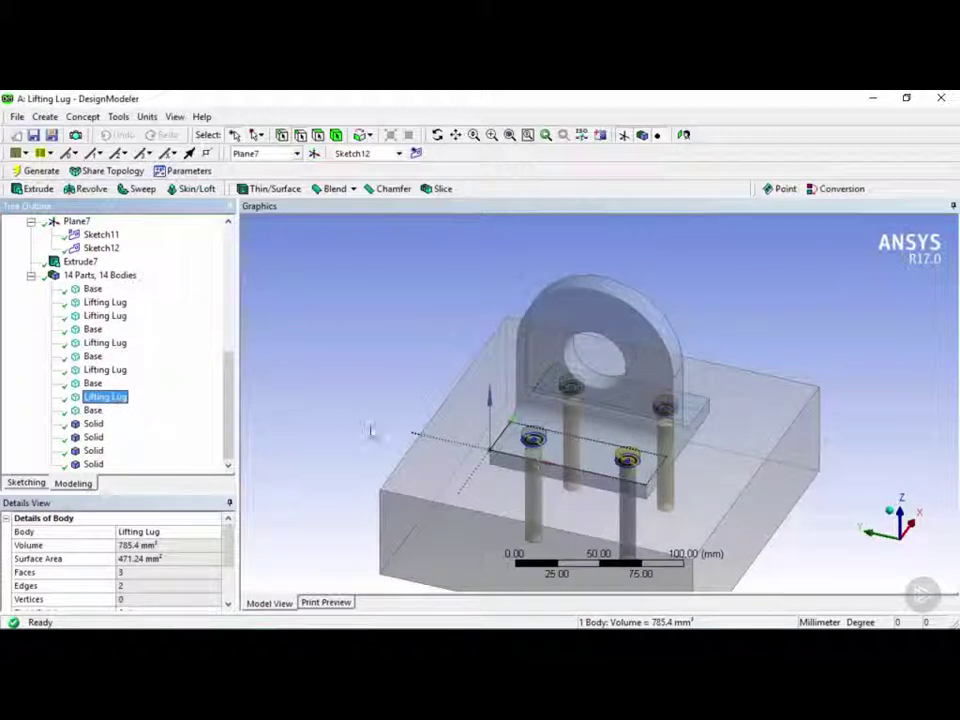
Step: Examine the four bolt shank segments inside the base block that are named Base
click(92, 329)
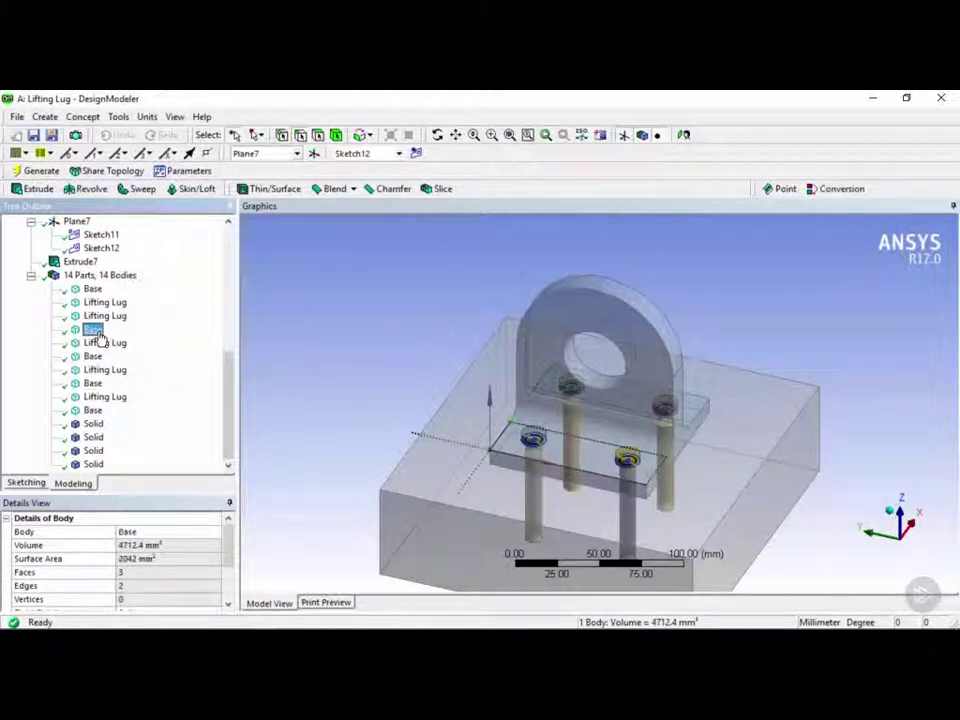
click(94, 357)
click(94, 384)
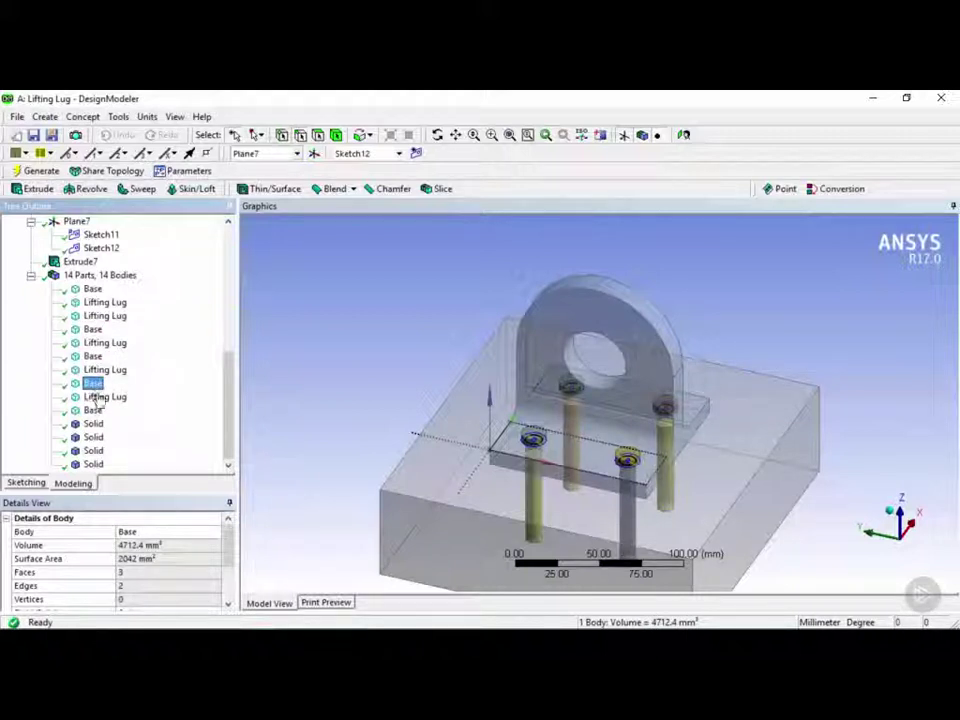
click(94, 411)
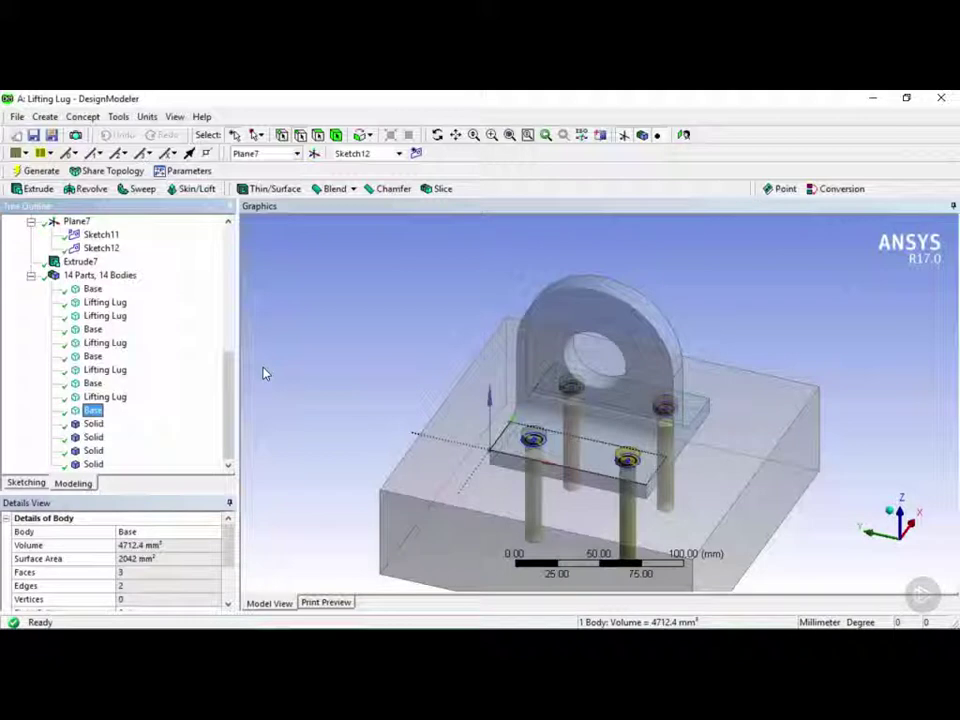
Step: Rename the first bolt's two shank segments, the small Lifting Lug body and the Base body following it, as Bolt1
click(105, 316)
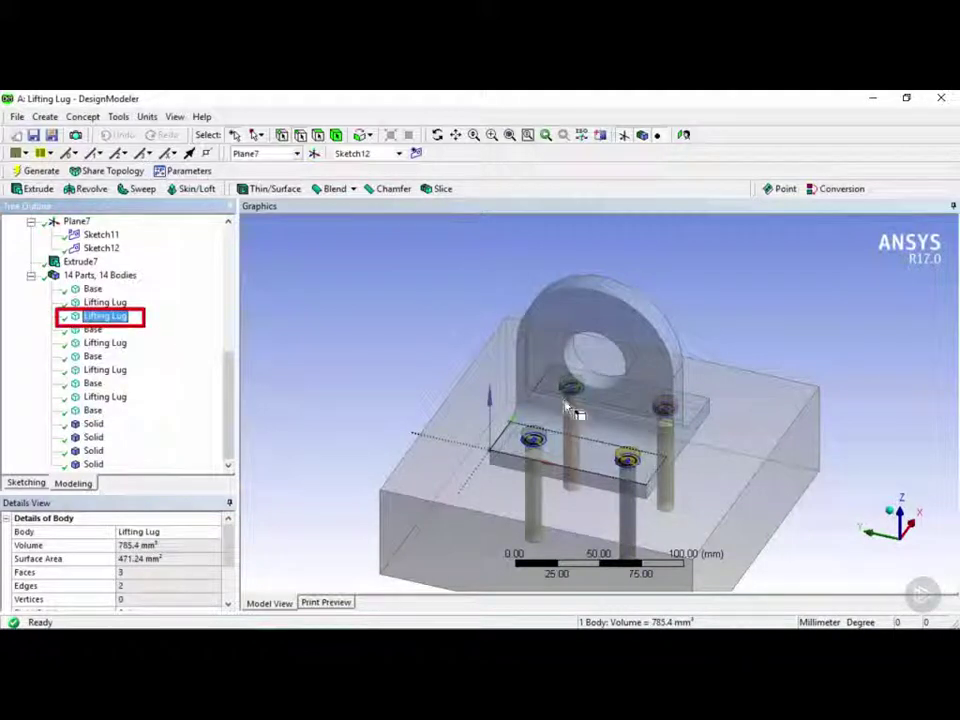
text(Bolt1)
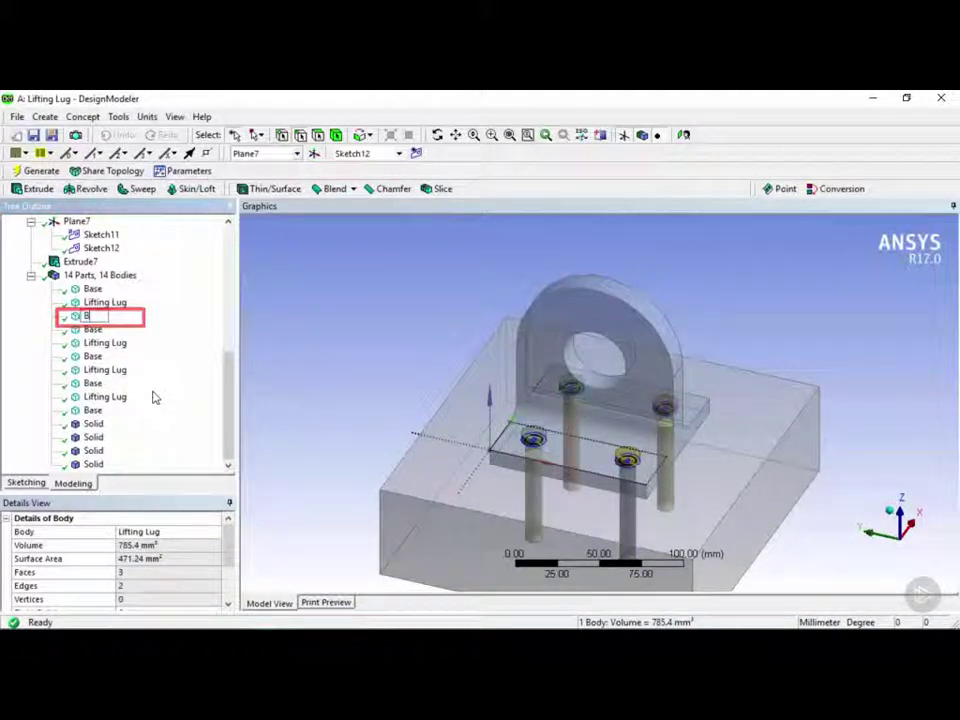
key(Return)
click(93, 330)
right_click(93, 330)
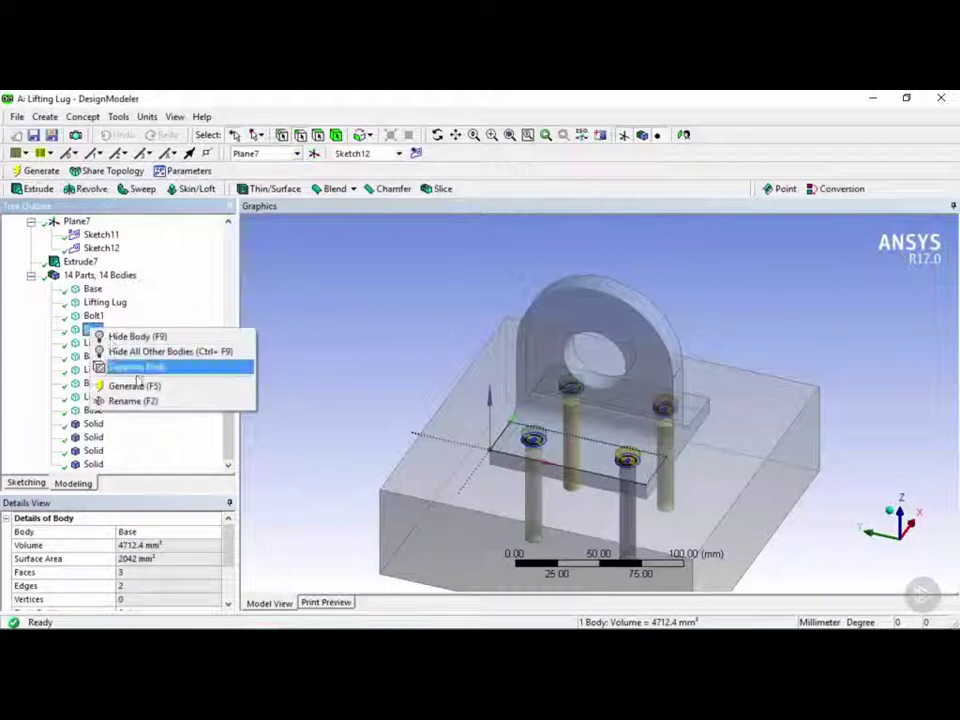
click(148, 400)
text(Bolt)
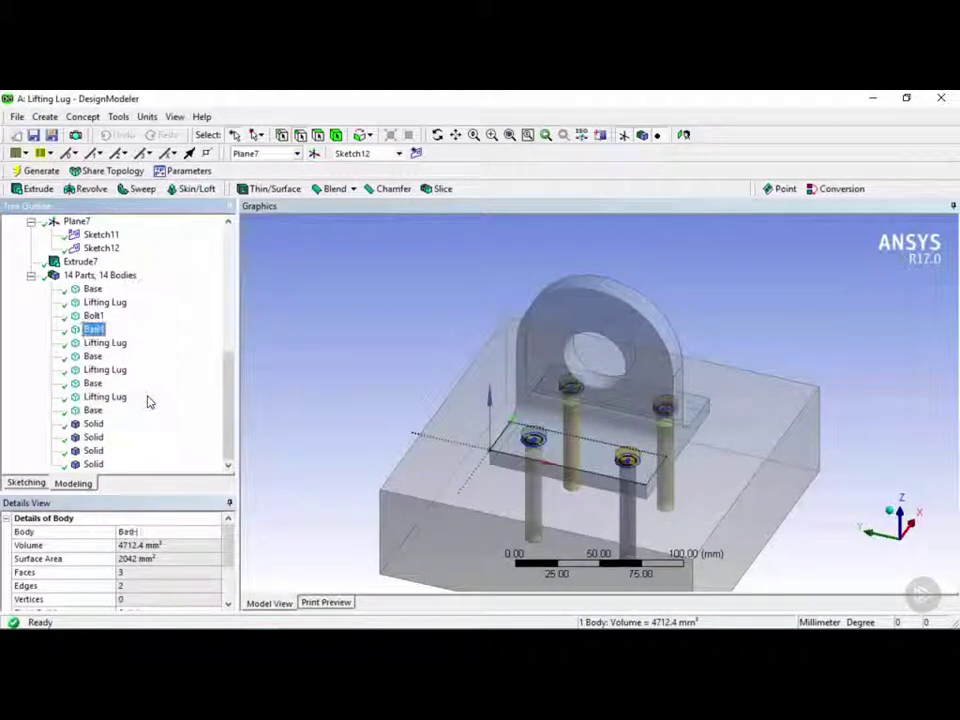
text(1)
key(Return)
Step: Rename the first Solid body, the head of the same bolt, as Bolt1
click(93, 424)
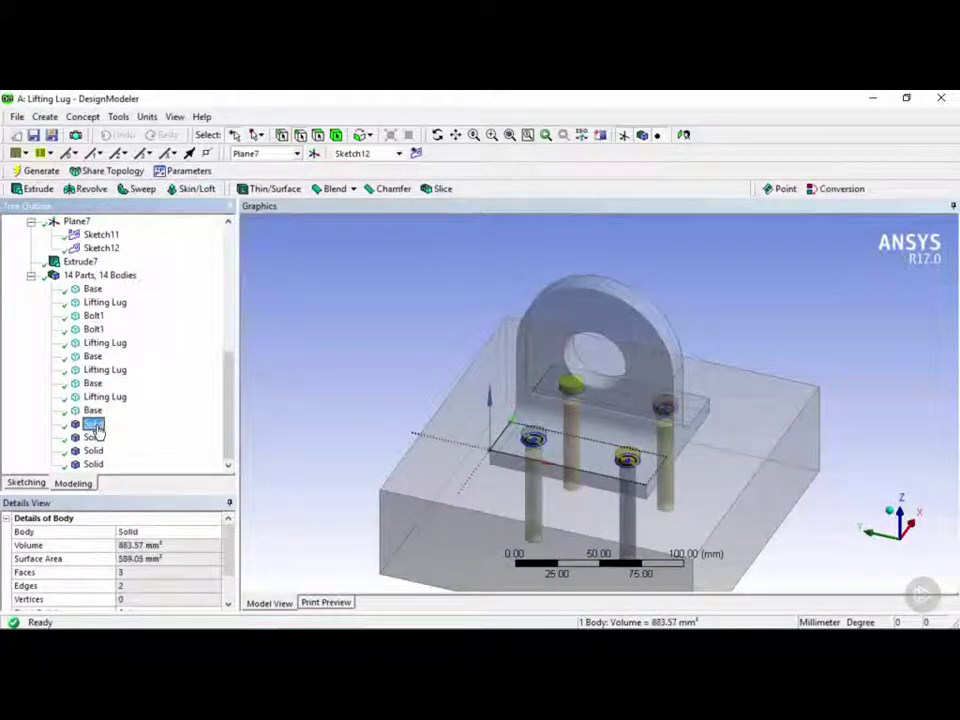
right_click(94, 432)
click(154, 499)
text(Bolt1)
key(Return)
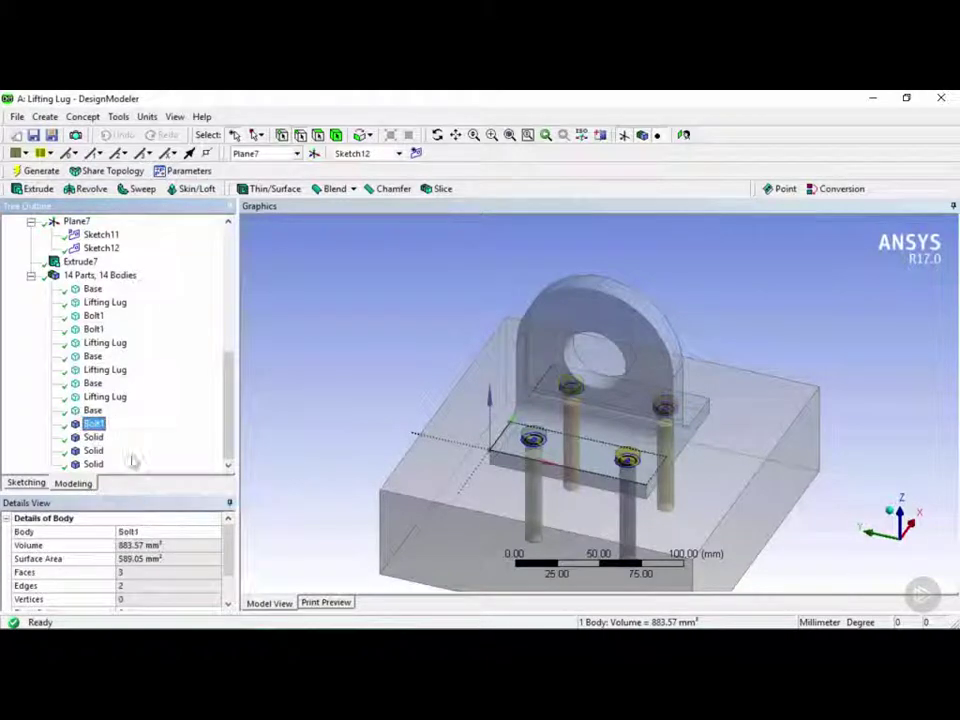
Step: Form a new part from the three Bolt1 bodies and name the part Bolt1
ctrl+click(98, 329)
ctrl+click(94, 318)
right_click(95, 325)
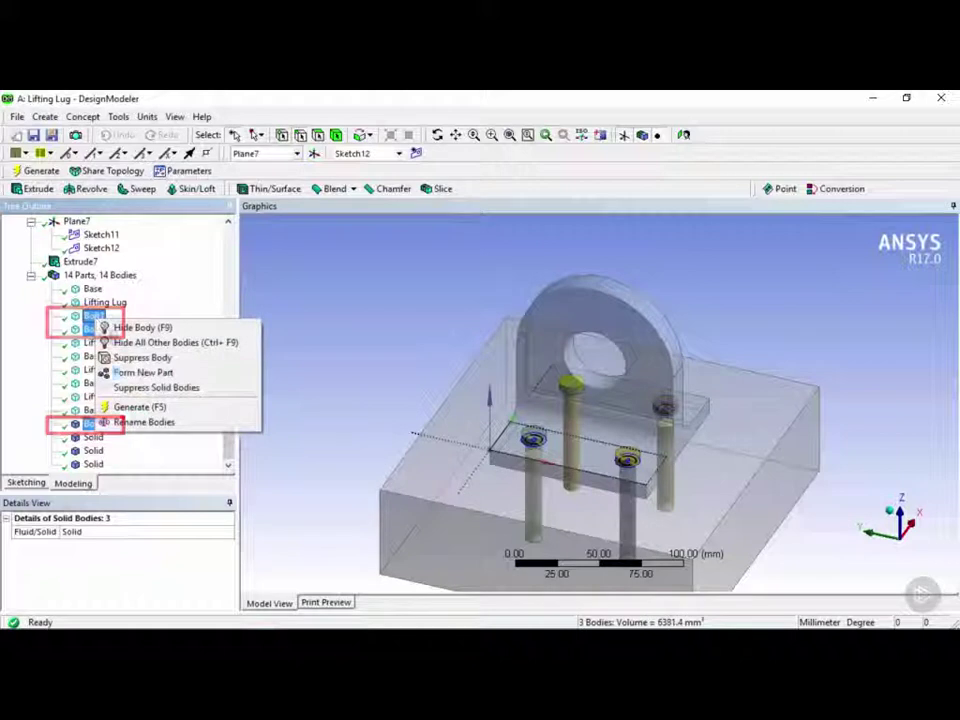
click(145, 371)
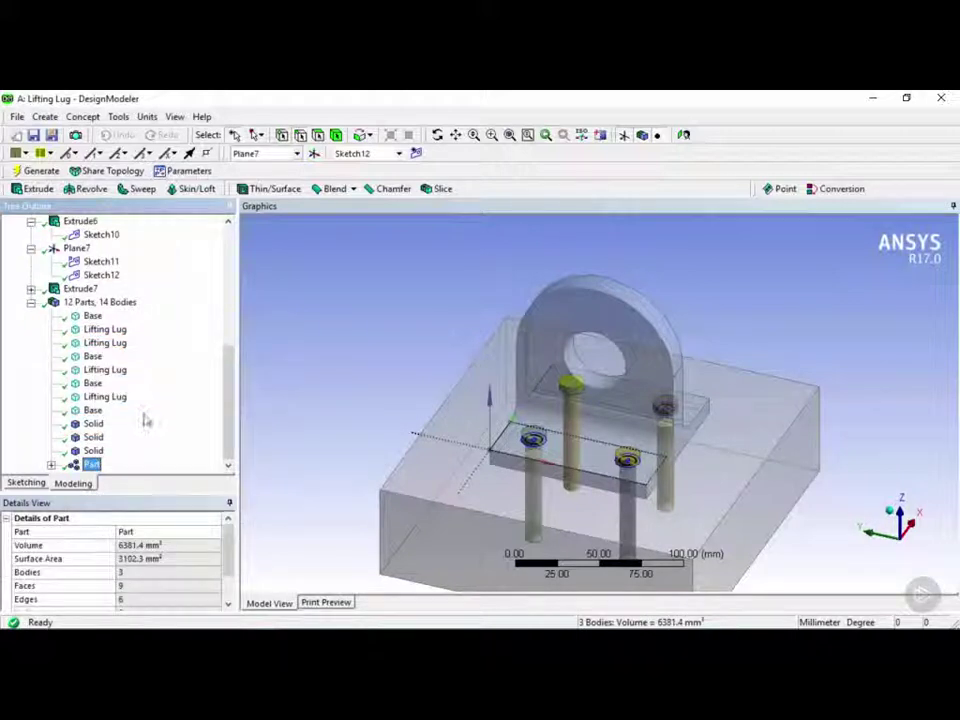
click(145, 532)
text(Bo)
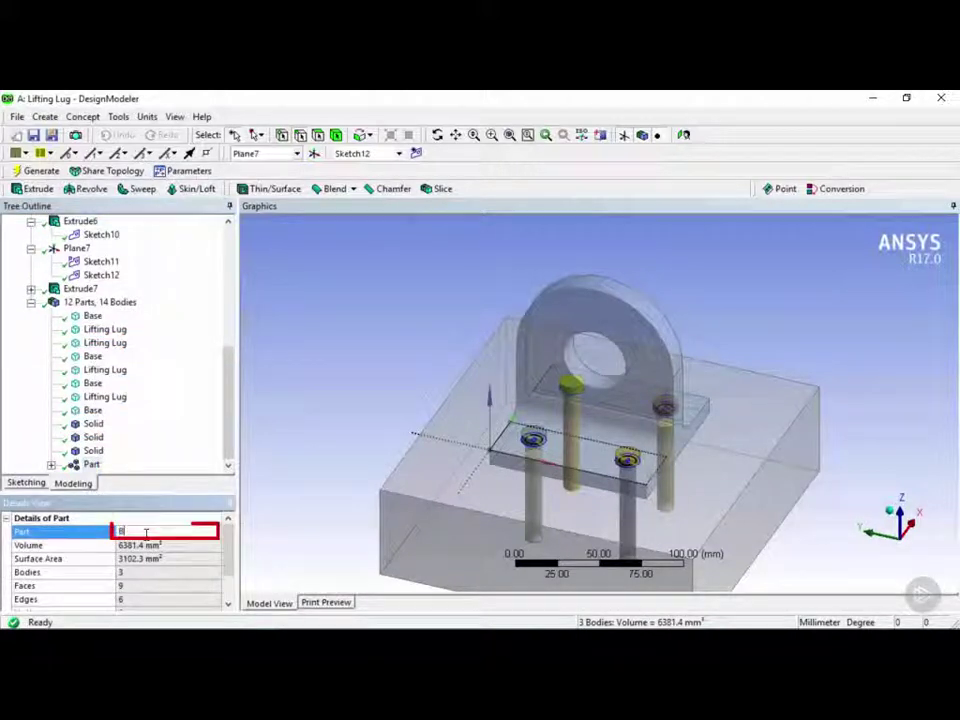
text(lt1)
key(Return)
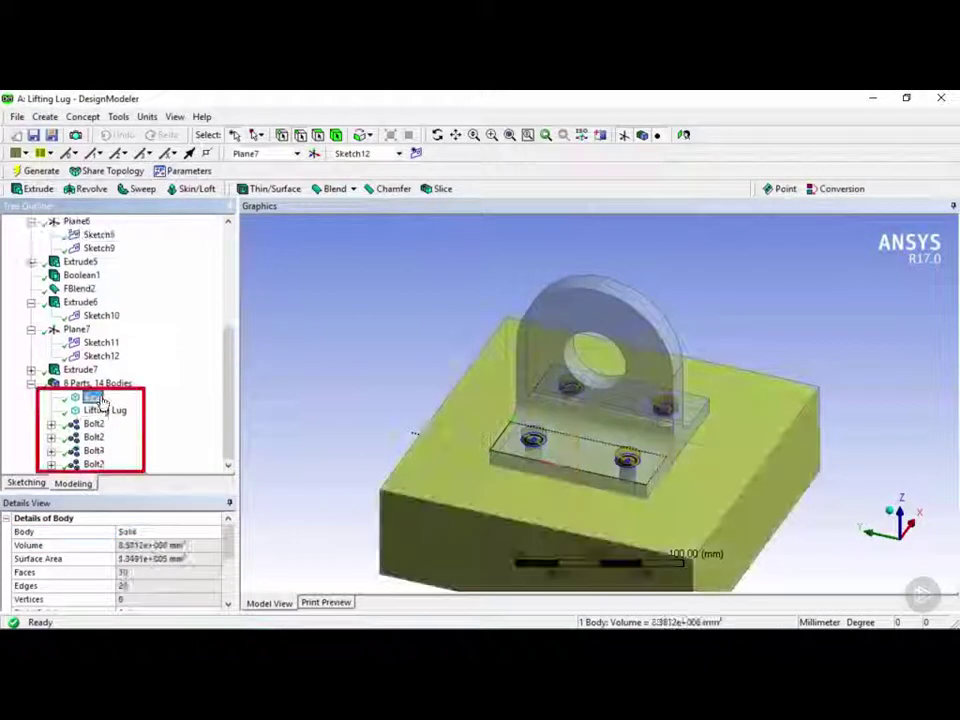
Step: Review the Lifting Lug body and the summary details of all parts and bodies
click(105, 410)
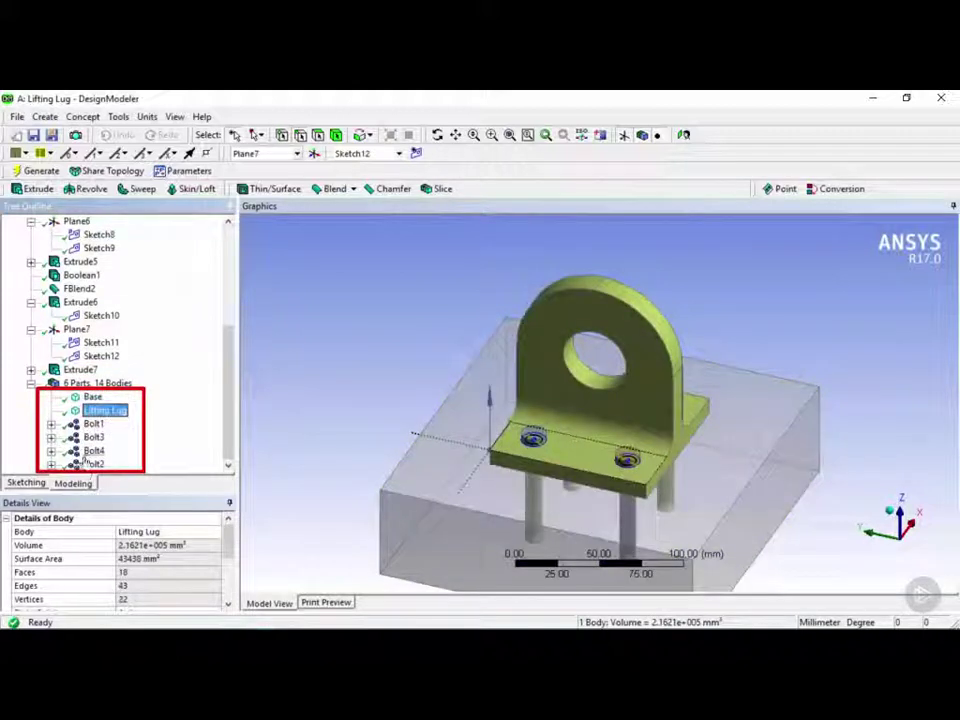
click(100, 384)
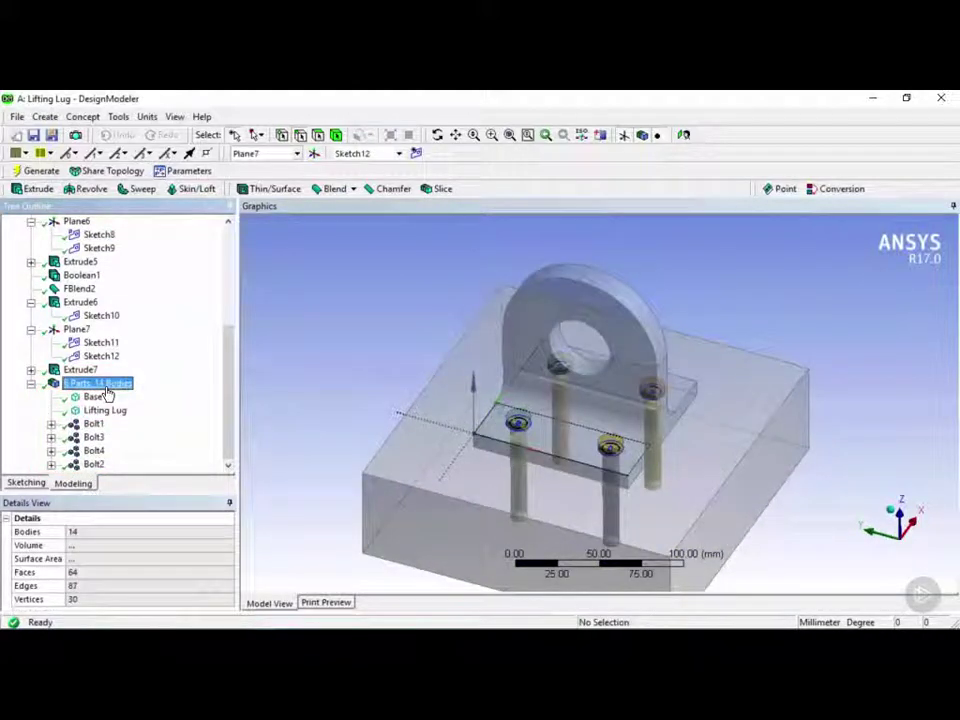